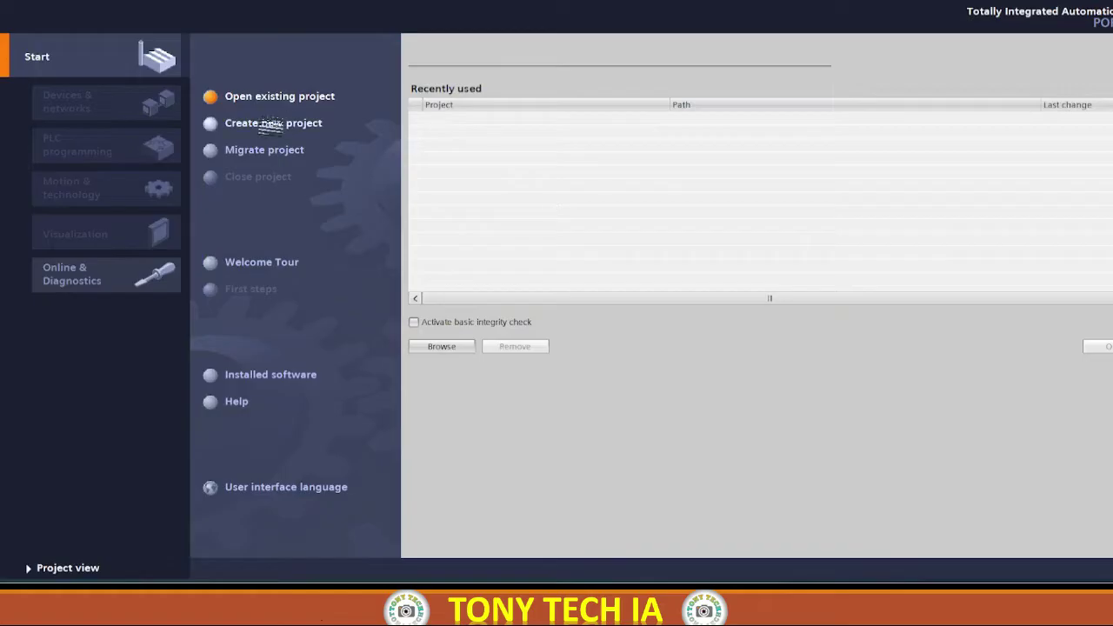
Create a new project and add CPU 1515-2 PN, article 6ES7 515-2AN03-0AB0, as PLC_1.
{"action": "left_click", "coordinate": [271, 124]}
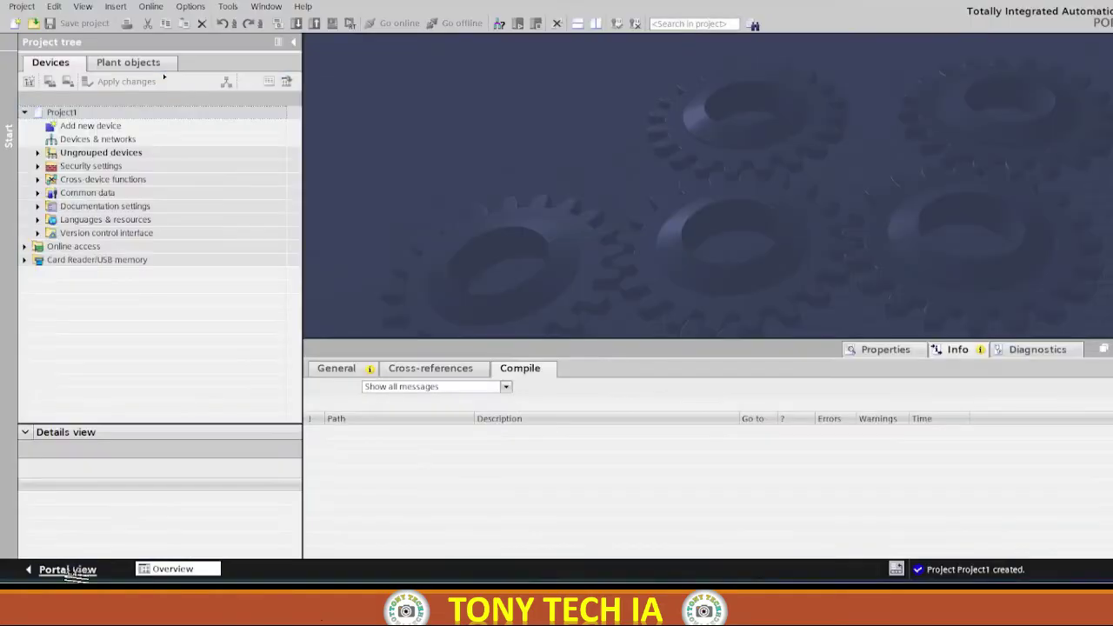
{"action": "double_click", "coordinate": [83, 126]}
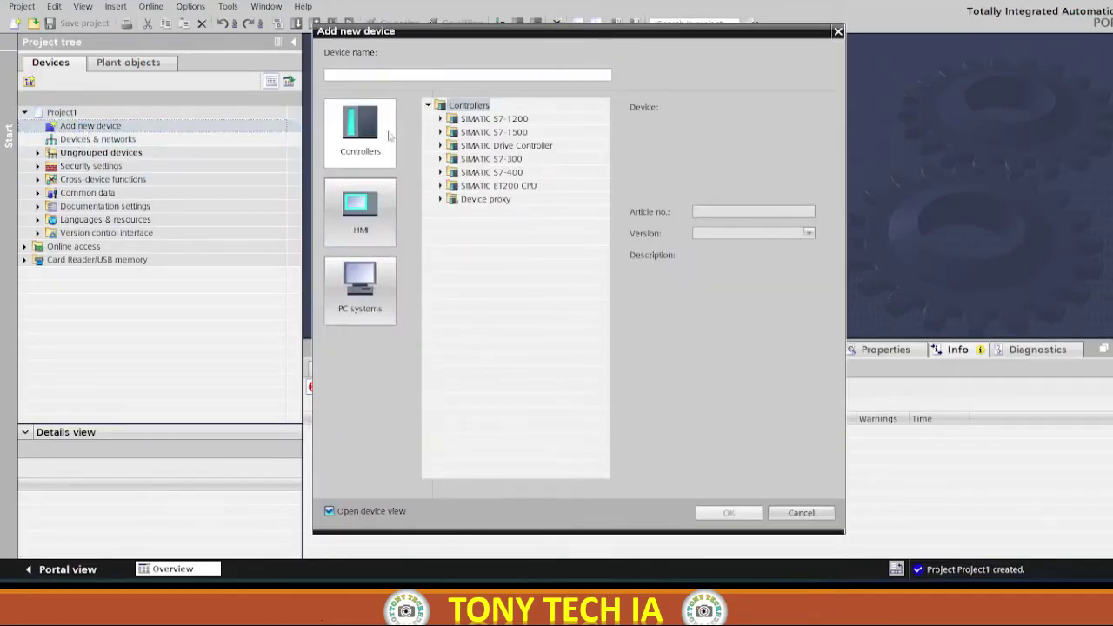
{"action": "left_click", "coordinate": [441, 132]}
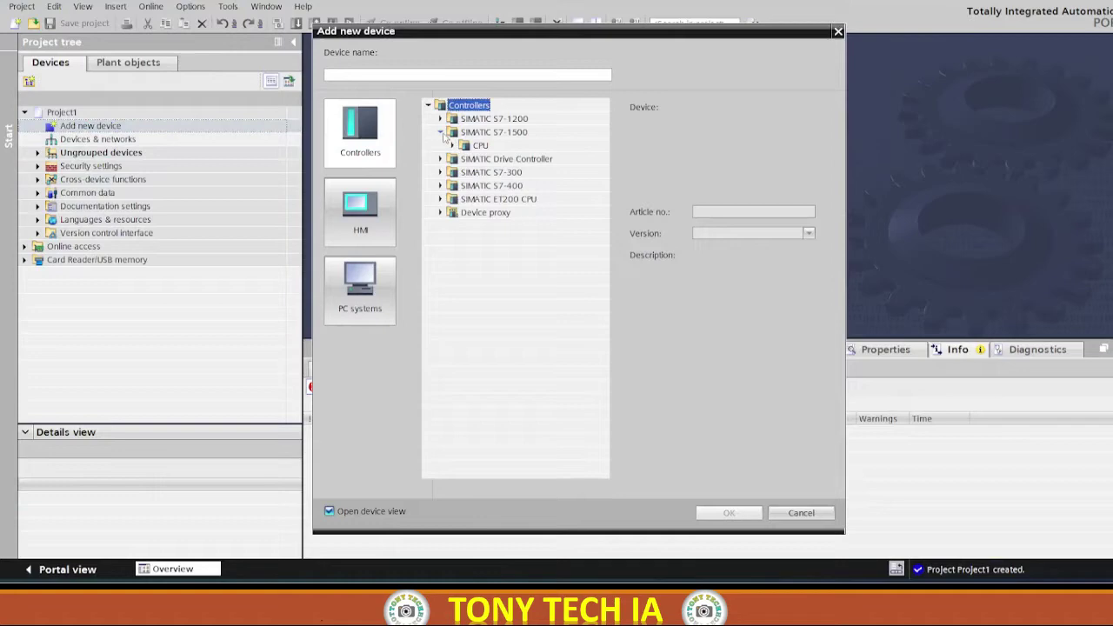
{"action": "left_click", "coordinate": [452, 146]}
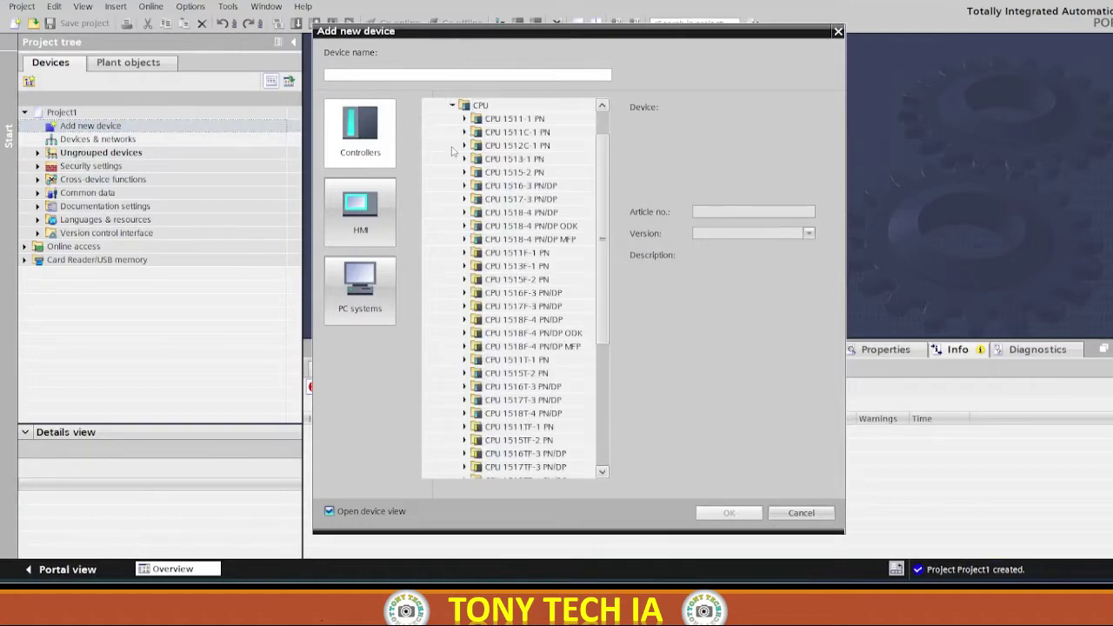
{"action": "left_click", "coordinate": [466, 172]}
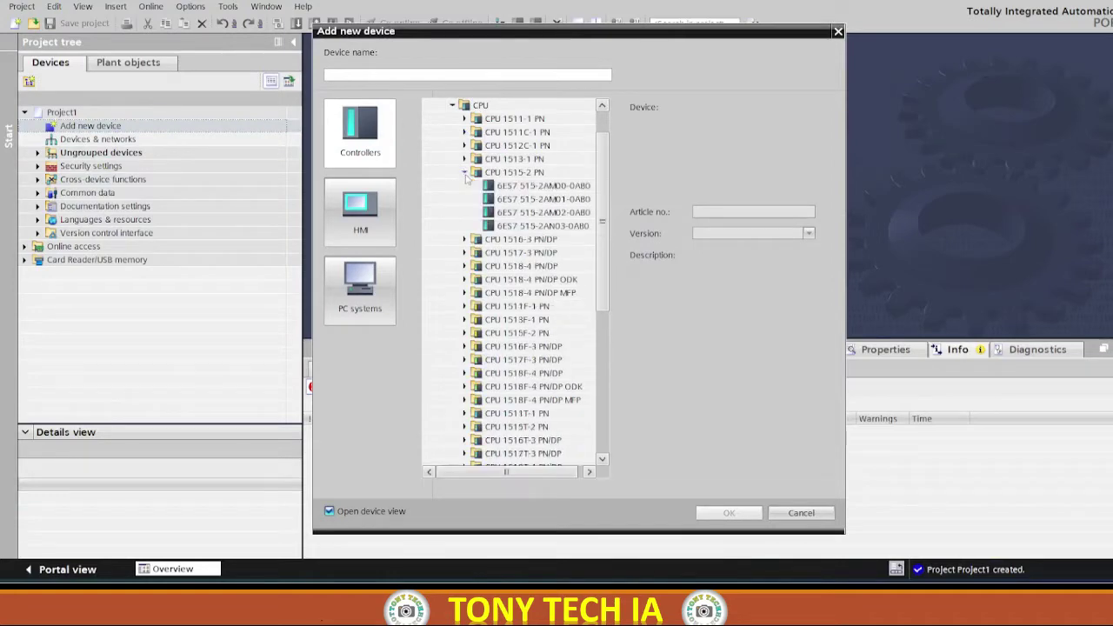
{"action": "left_click", "coordinate": [527, 226]}
{"action": "double_click", "coordinate": [527, 226]}
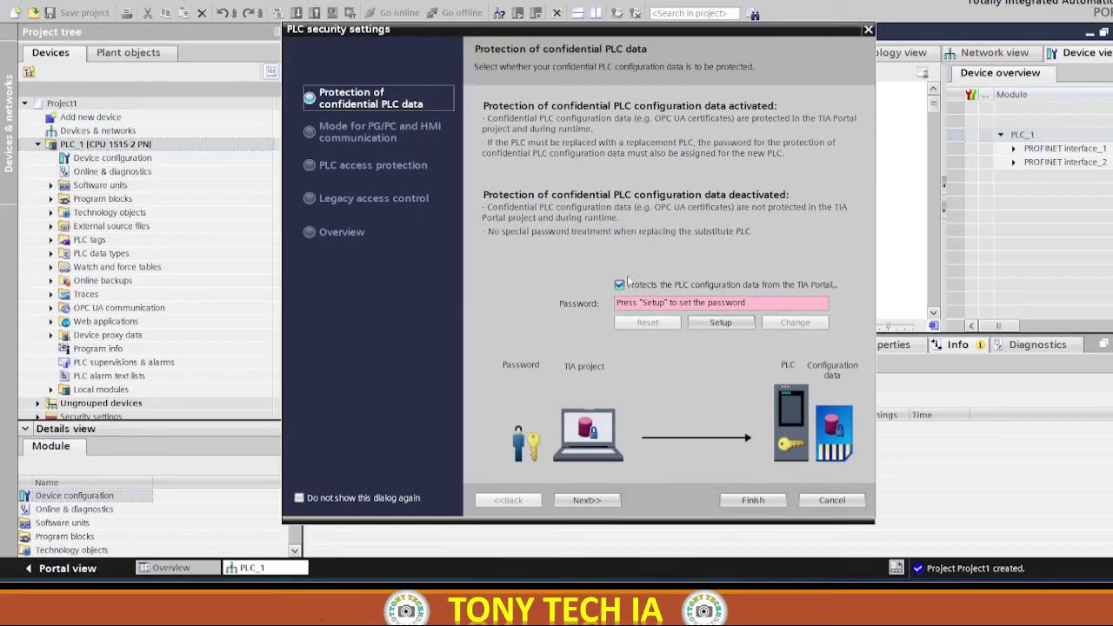
Leave confidential PLC data unprotected, compile PLC_1 with Ctrl+B, and expand its Program blocks.
{"action": "left_click", "coordinate": [619, 284]}
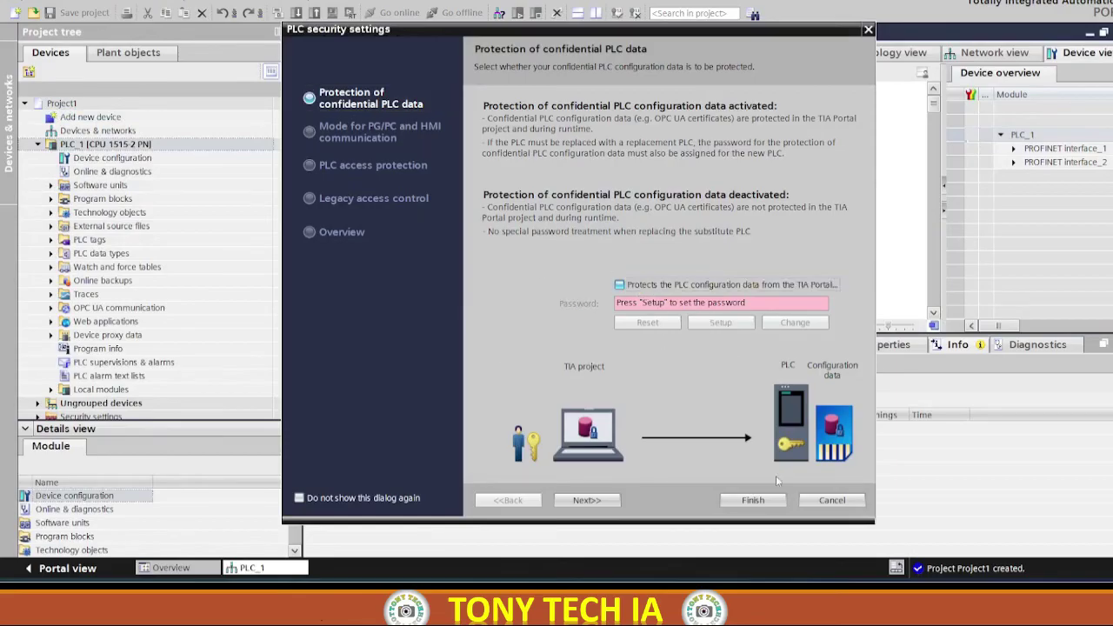
{"action": "left_click", "coordinate": [769, 500]}
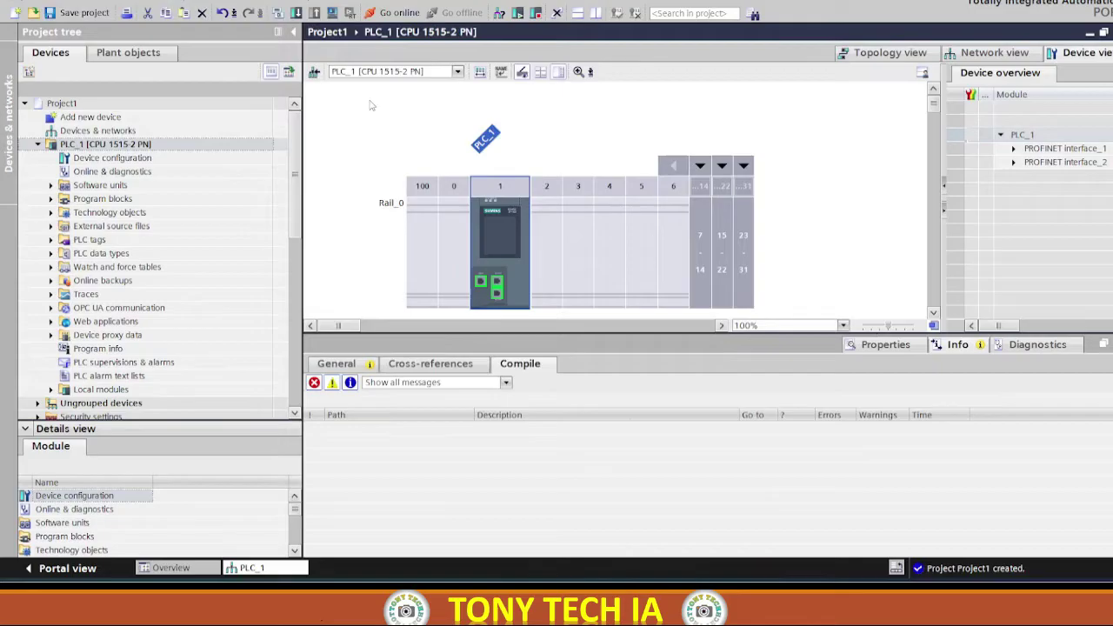
{"action": "left_click", "coordinate": [130, 144]}
{"action": "key", "text": "ctrl+b"}
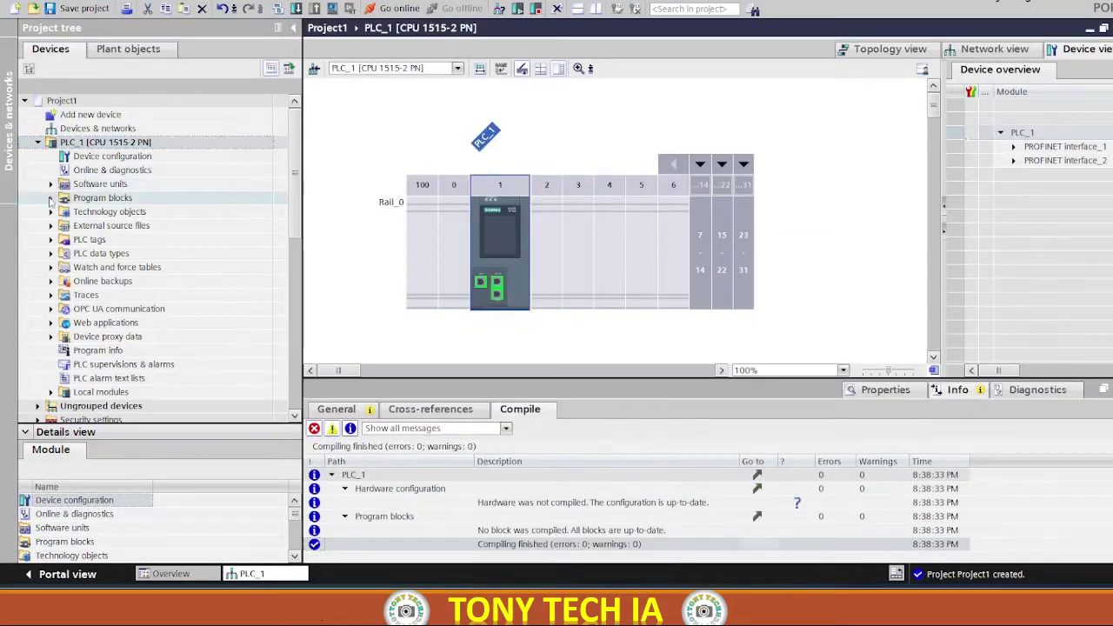
{"action": "left_click", "coordinate": [51, 197]}
Open Main [OB1] and place a normally-open contact addressed I0.0 in Network 1.
{"action": "left_click", "coordinate": [98, 227]}
{"action": "double_click", "coordinate": [94, 226]}
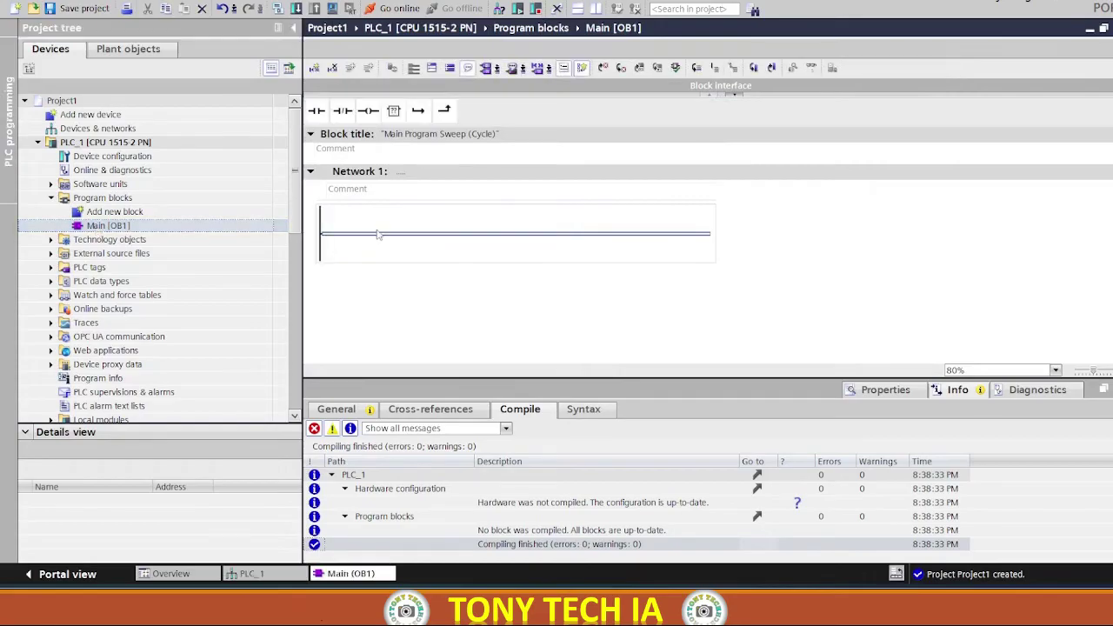
{"action": "left_click", "coordinate": [320, 114]}
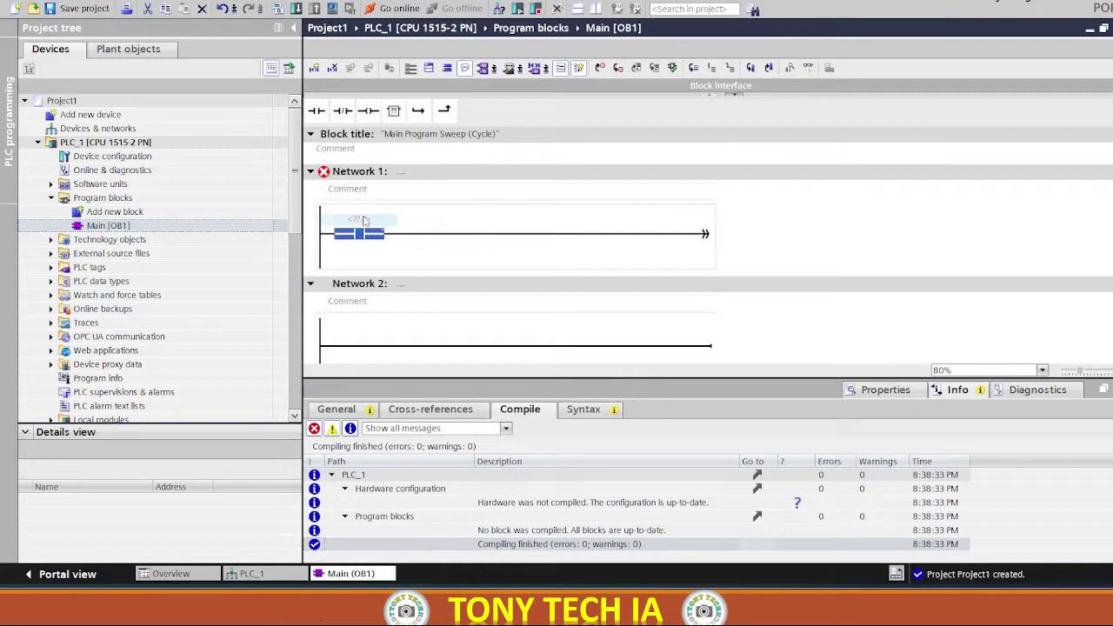
{"action": "type", "text": "i0."}
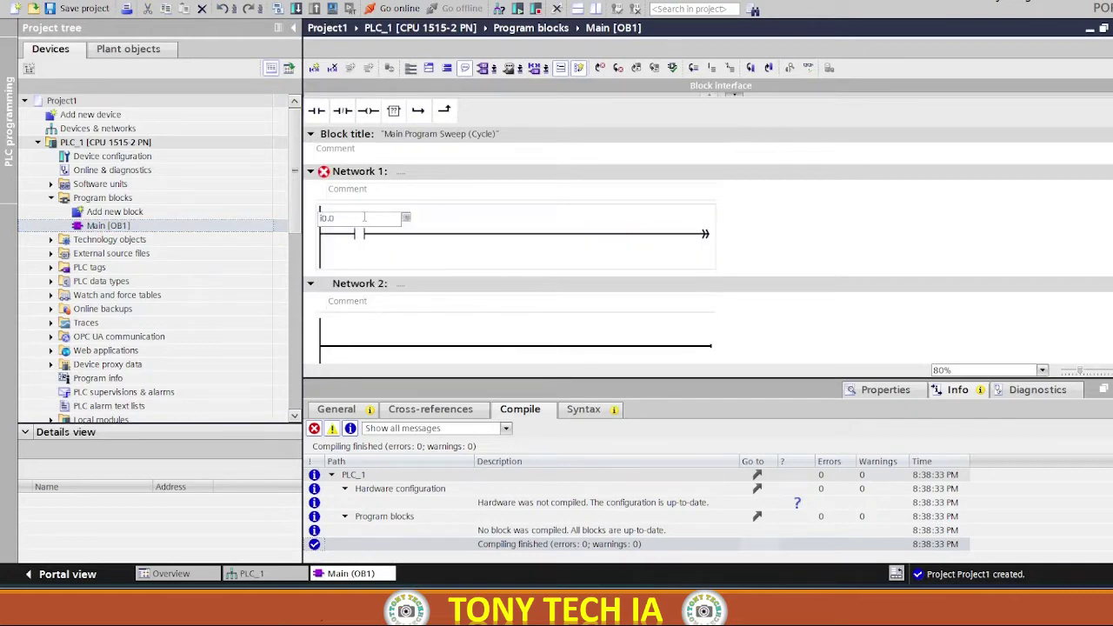
{"action": "type", "text": "0"}
{"action": "key", "text": "Return"}
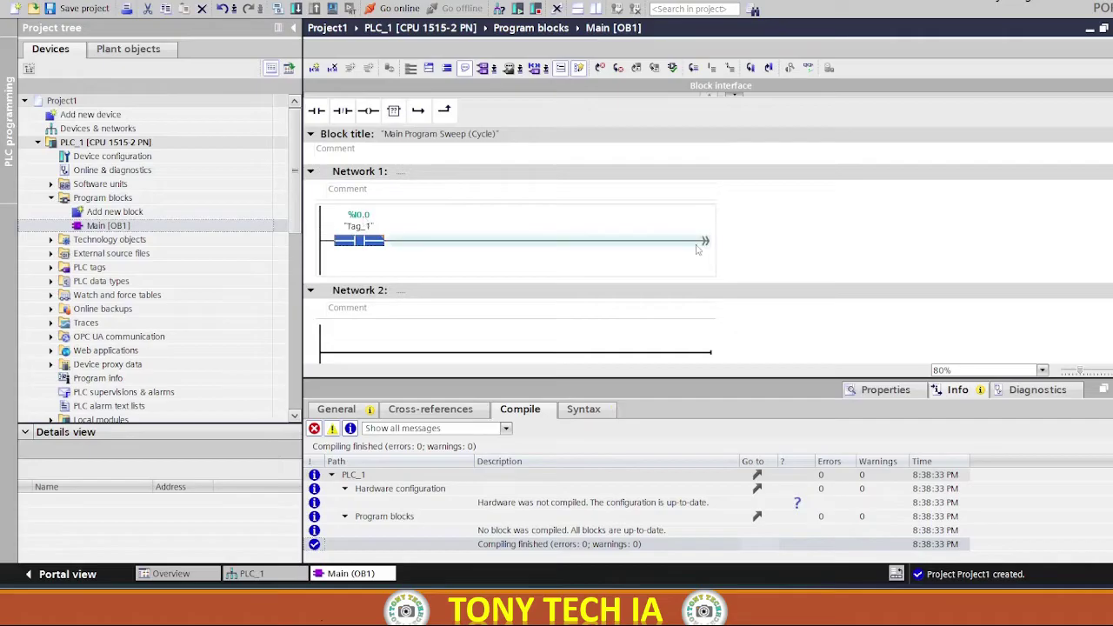
Add an output coil addressed Q0.0 at the end of the rung.
{"action": "left_click", "coordinate": [372, 114]}
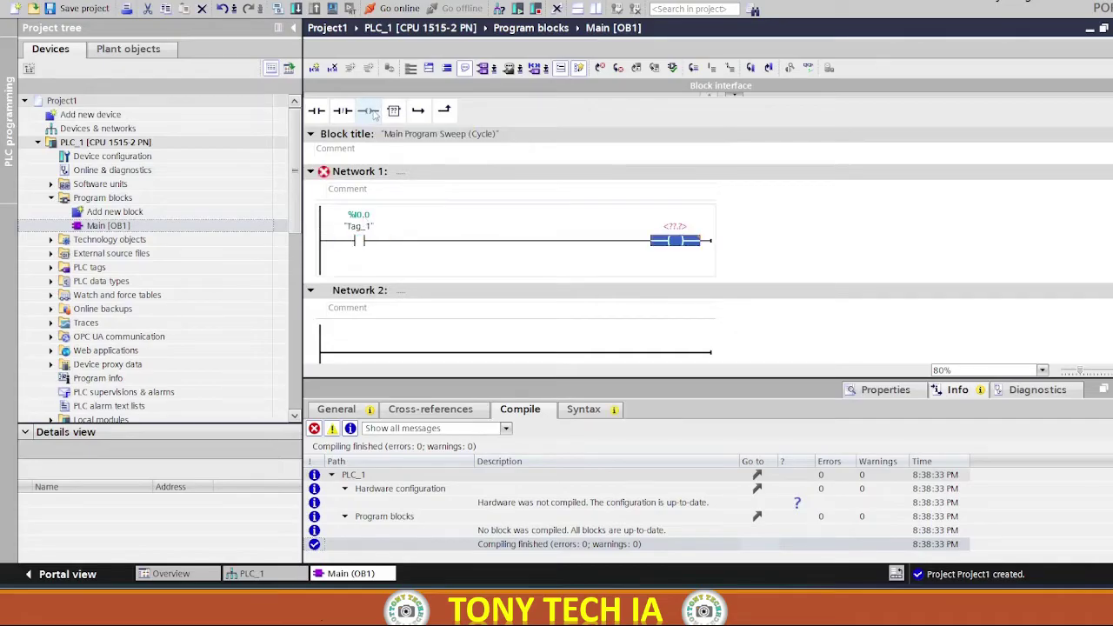
{"action": "left_click", "coordinate": [674, 226]}
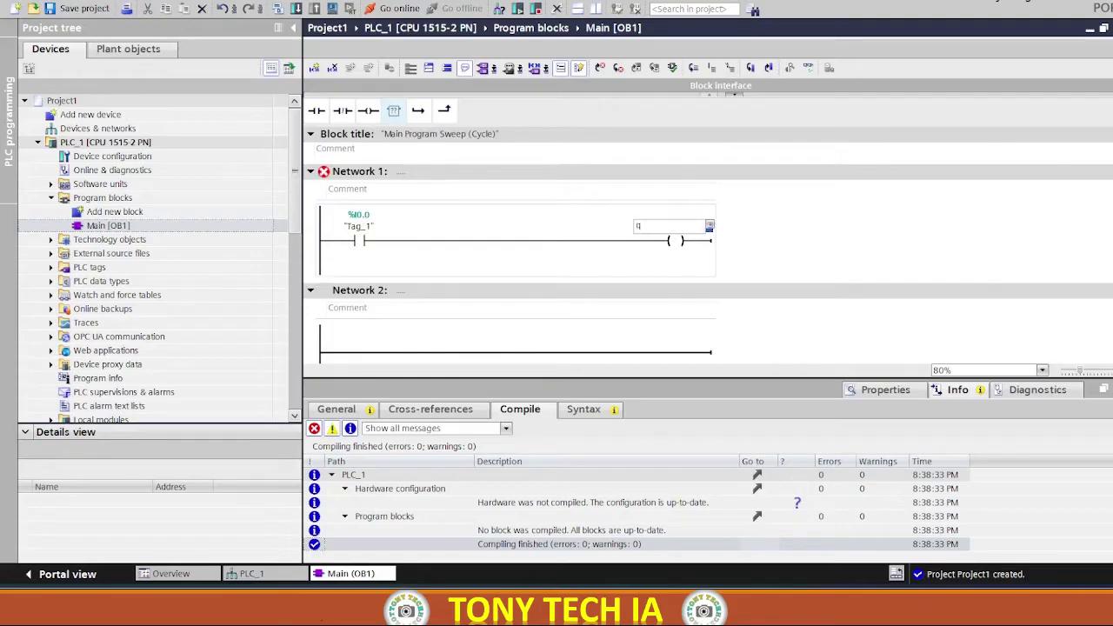
{"action": "type", "text": "q0.0"}
{"action": "key", "text": "Return"}
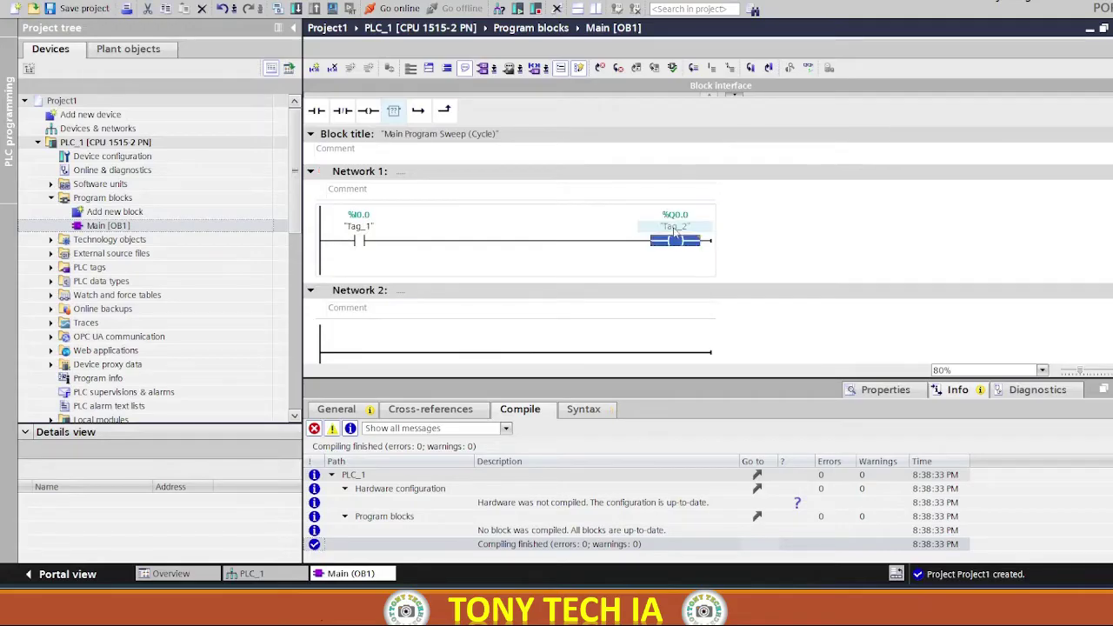
Insert a second normally-open contact, M0.0 (Tag_3), in series before the coil.
{"action": "left_click", "coordinate": [485, 242]}
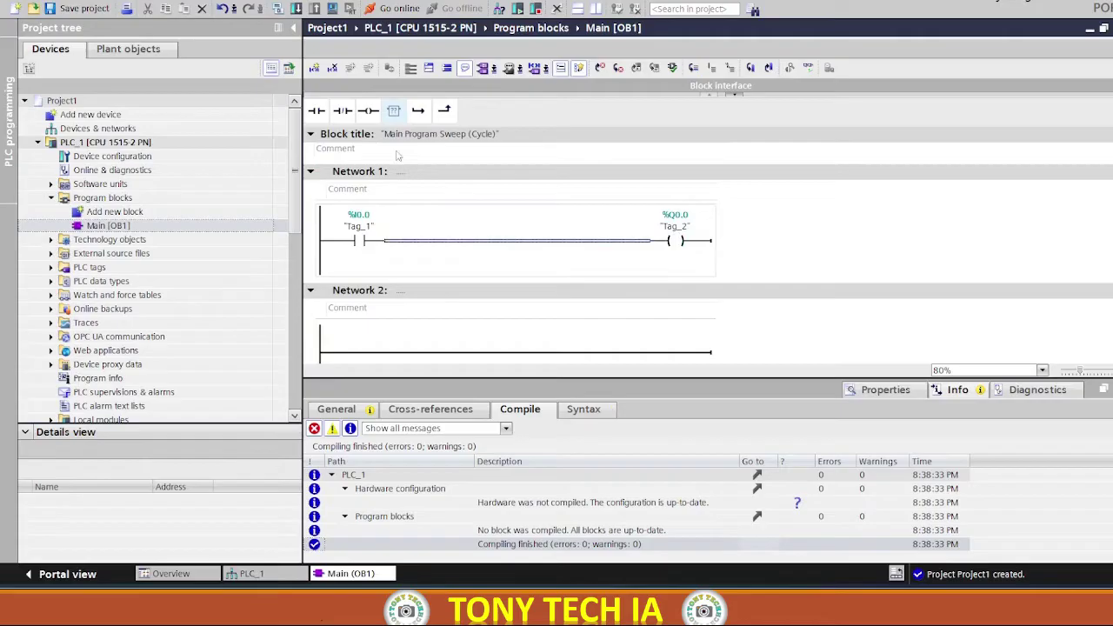
{"action": "left_click", "coordinate": [317, 111]}
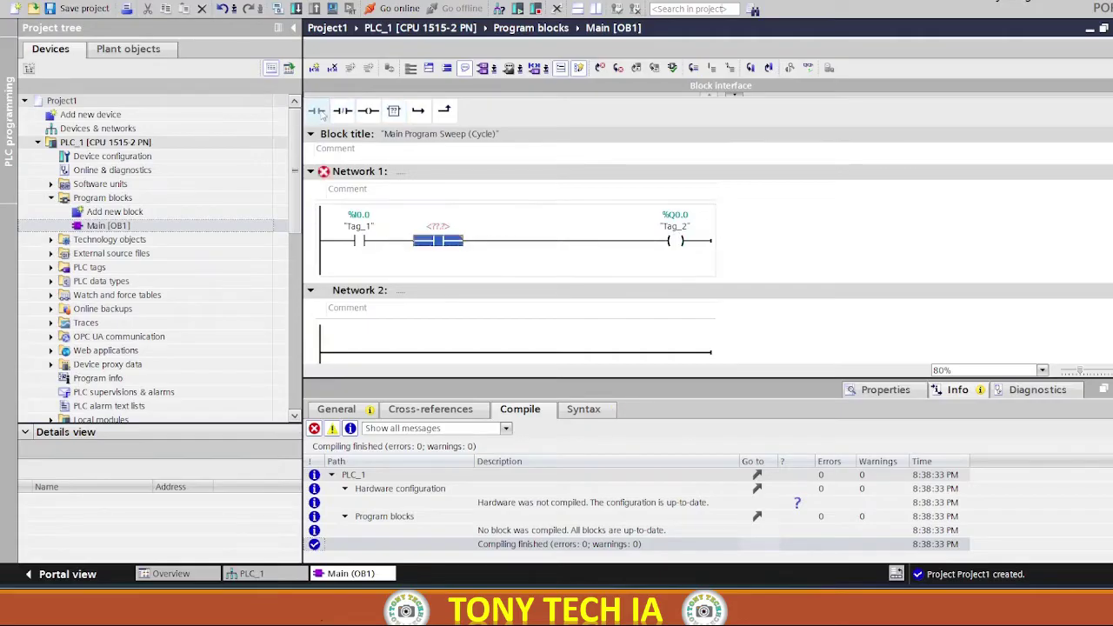
{"action": "left_click", "coordinate": [450, 226]}
{"action": "type", "text": "m0.0"}
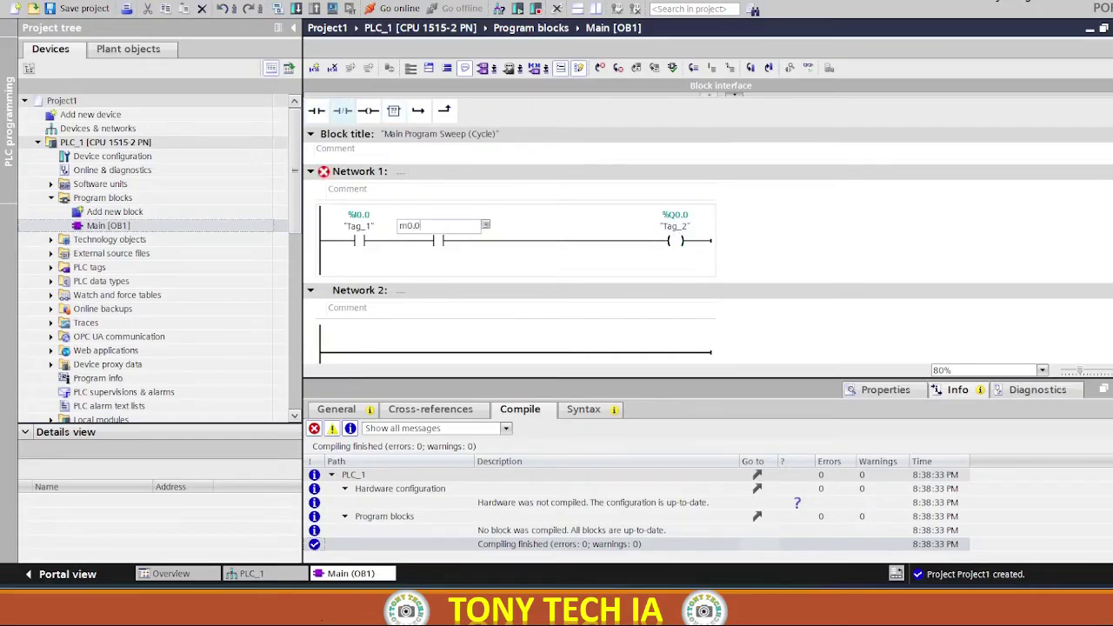
{"action": "key", "text": "Return"}
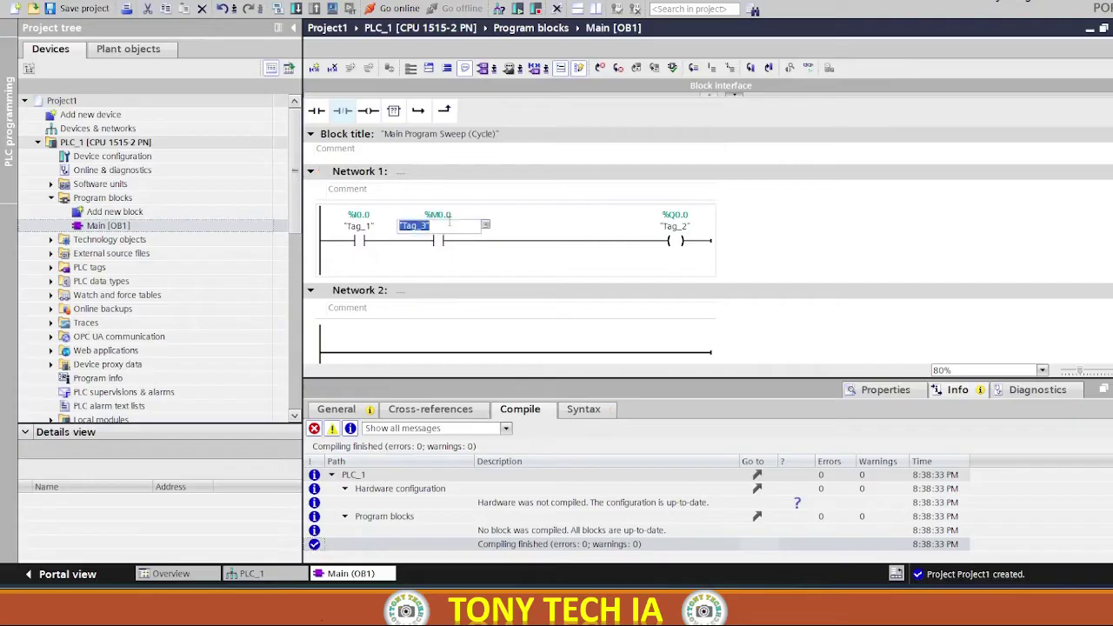
{"action": "left_click", "coordinate": [559, 224]}
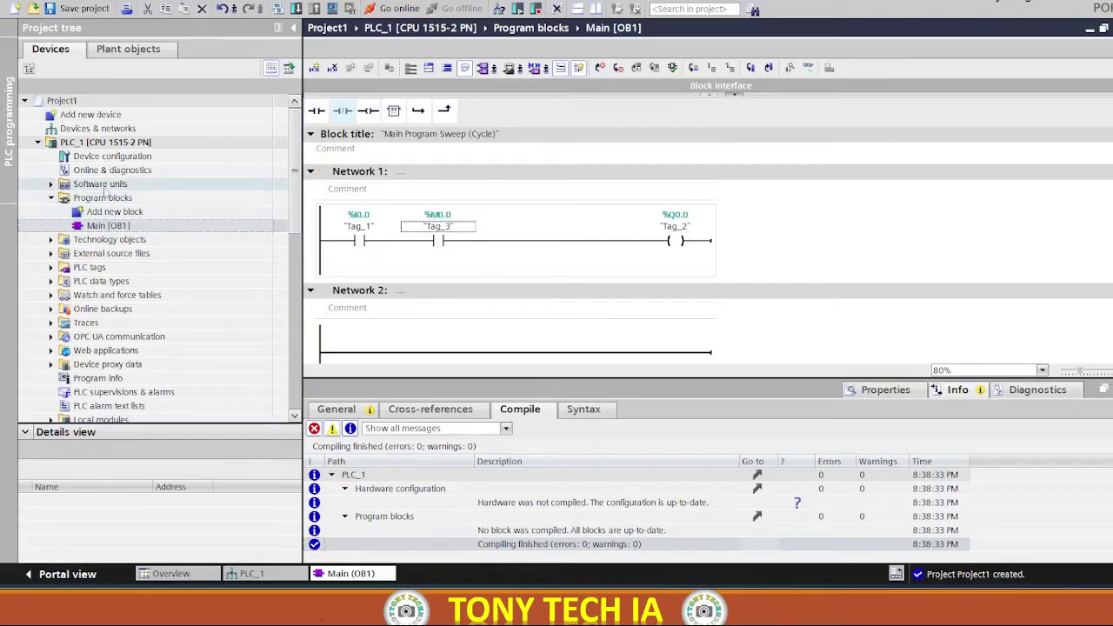
Compile PLC_1's software with rebuild all, then save Project1.
{"action": "right_click", "coordinate": [103, 143]}
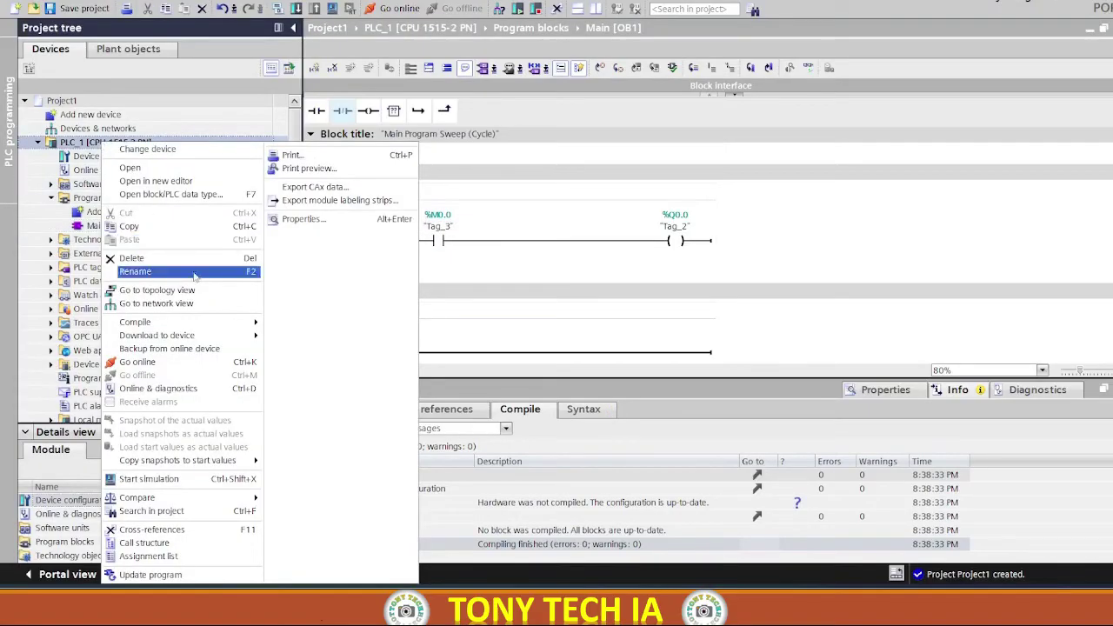
{"action": "mouse_move", "coordinate": [239, 330]}
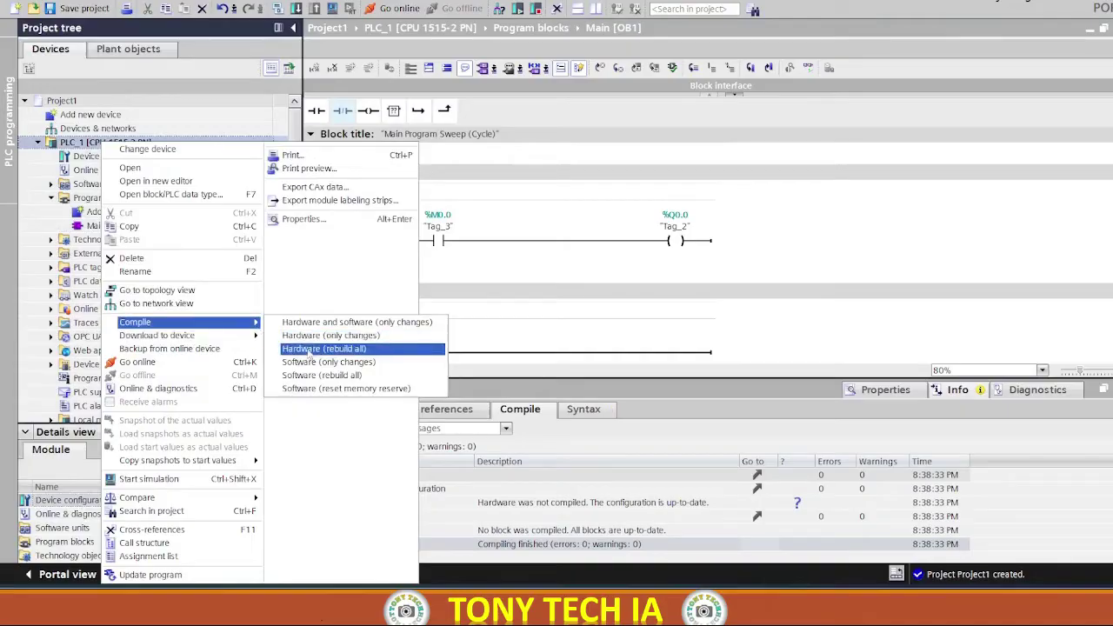
{"action": "left_click", "coordinate": [334, 374]}
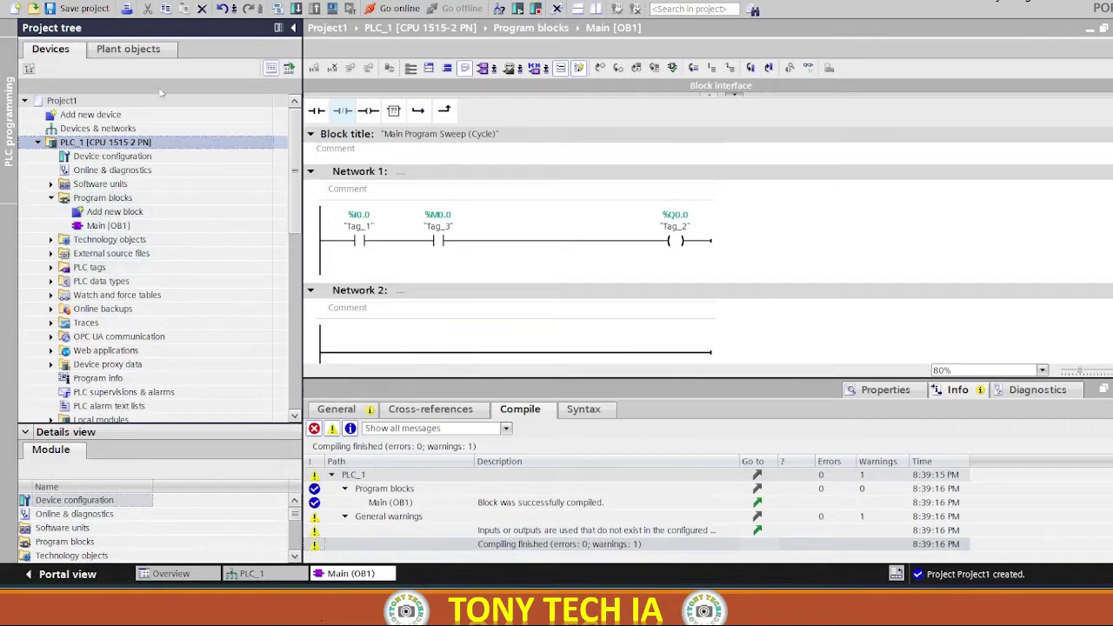
{"action": "left_click", "coordinate": [79, 9]}
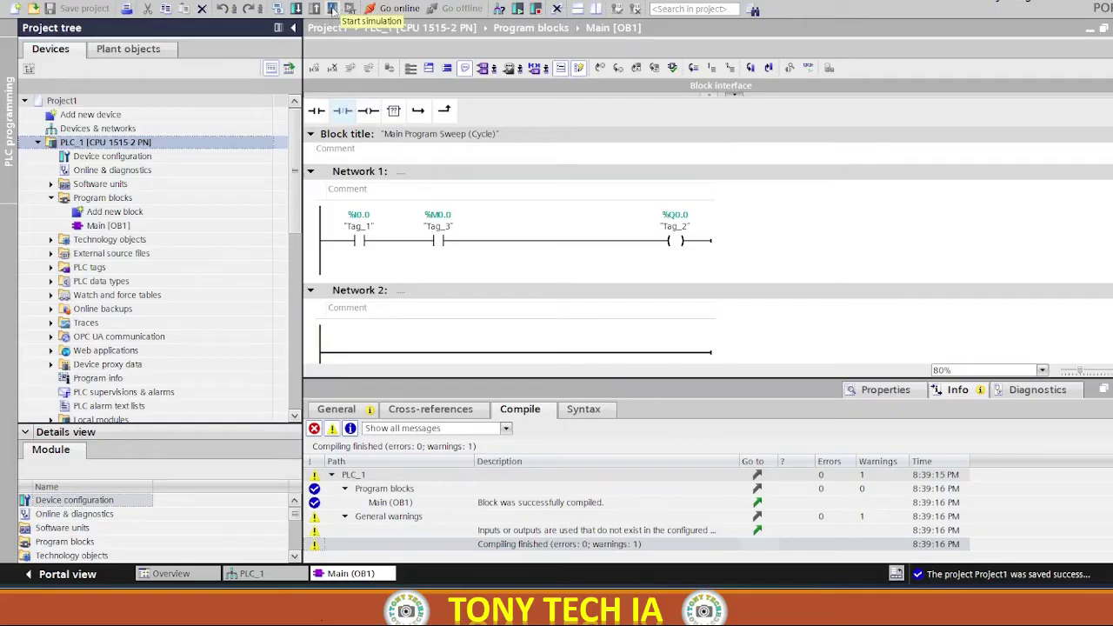
Start the PLC simulation, enabling simulation support and accepting the disabled-interfaces warning.
{"action": "left_click", "coordinate": [331, 10]}
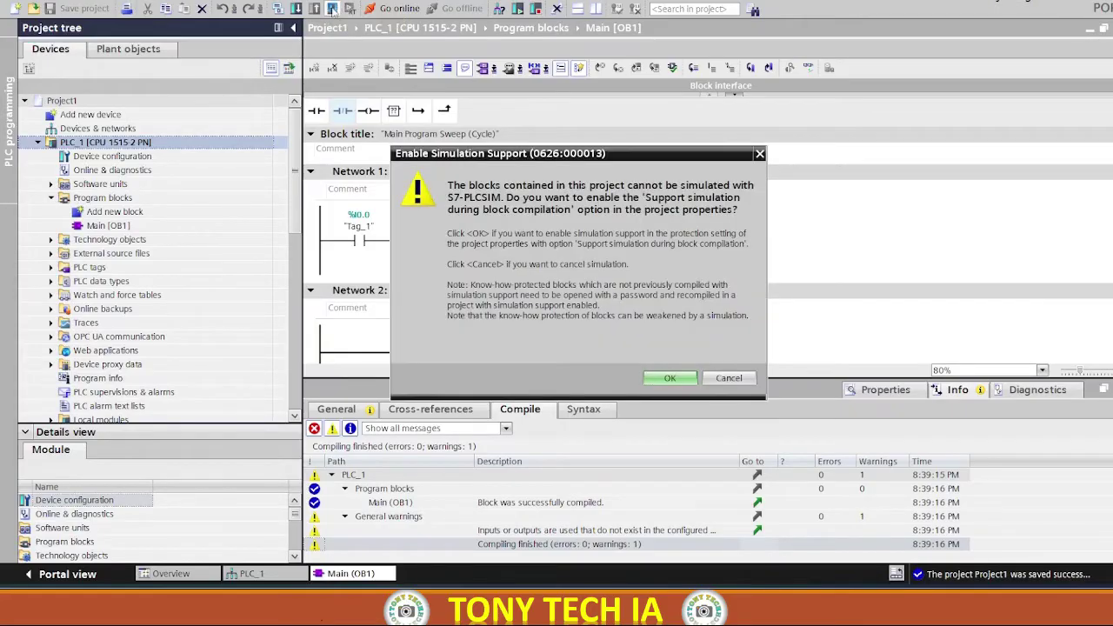
{"action": "left_click", "coordinate": [669, 378]}
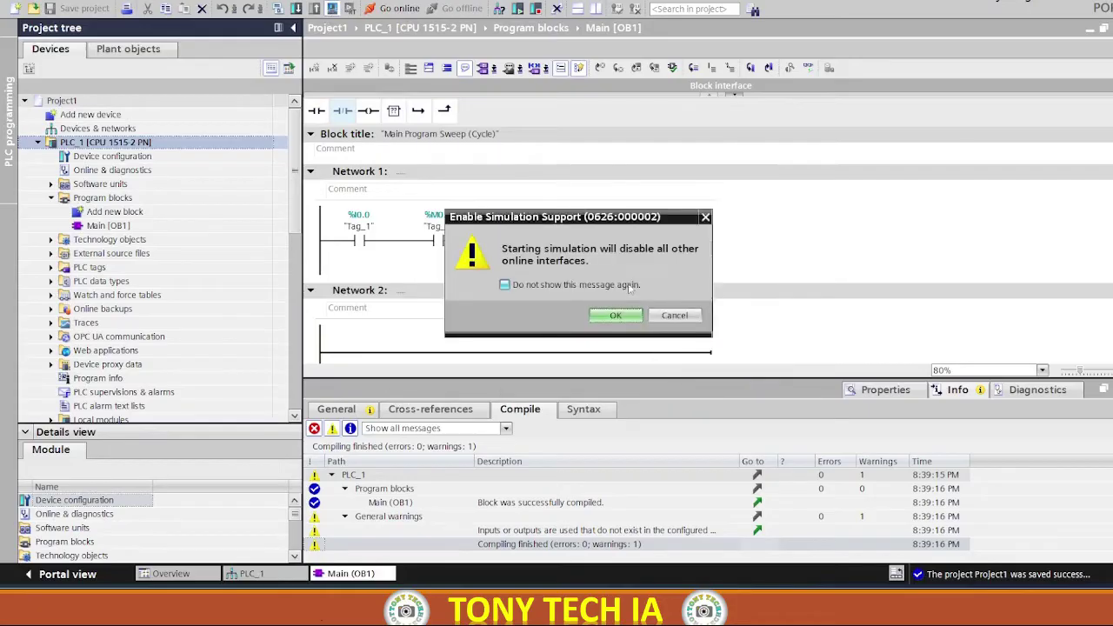
{"action": "left_click", "coordinate": [615, 315]}
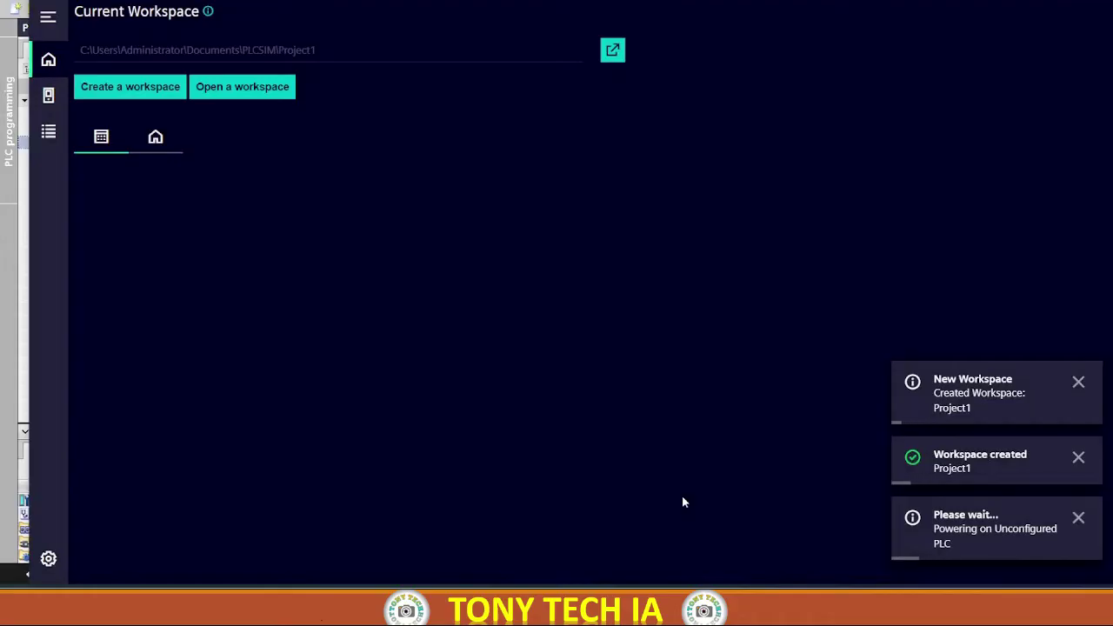
Check PLCSIM's Instances and Workspace pages, ending on the list showing STEP7 Instance_1.
{"action": "left_click", "coordinate": [49, 96]}
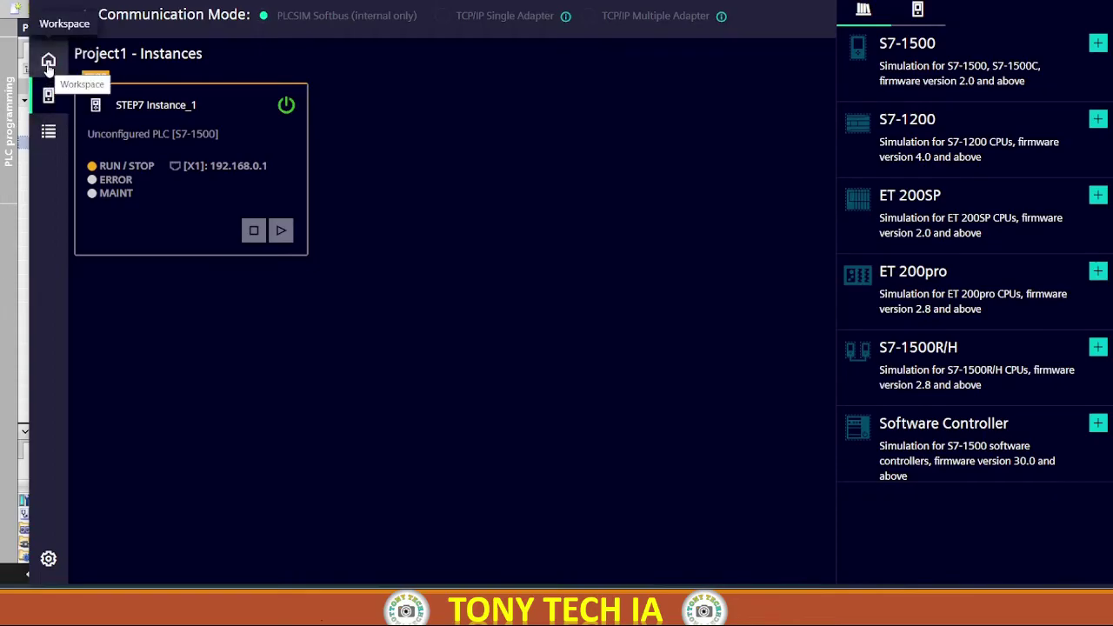
{"action": "left_click", "coordinate": [49, 64]}
{"action": "left_click", "coordinate": [47, 96]}
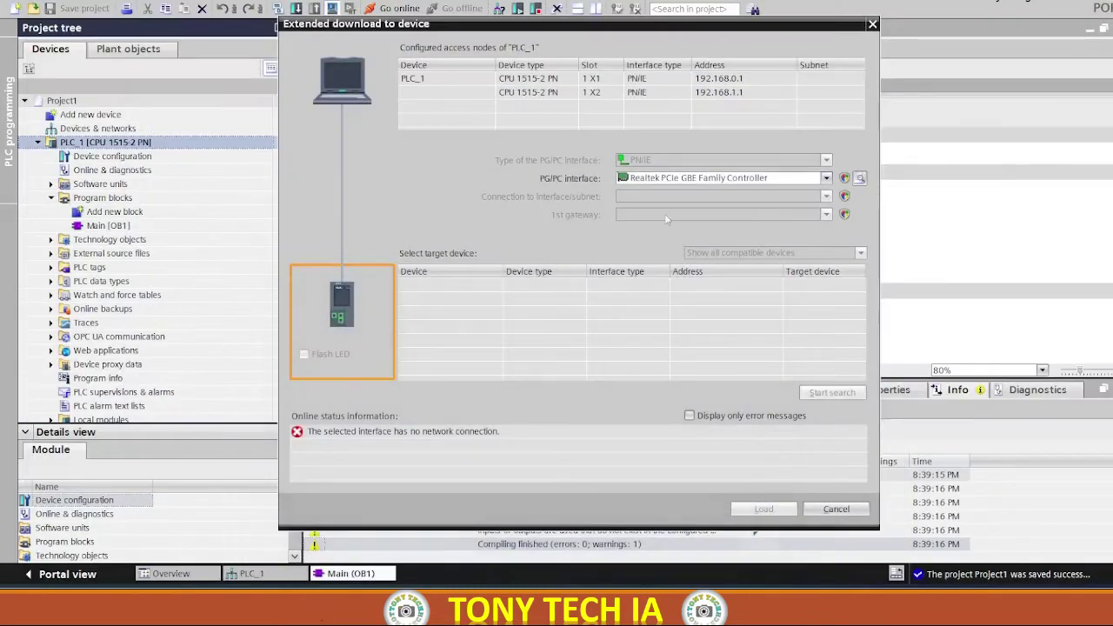
Choose PLCSIM as the PG/PC interface, load to the found PLC at 192.168.0.1, and trust its certificate.
{"action": "left_click", "coordinate": [825, 178]}
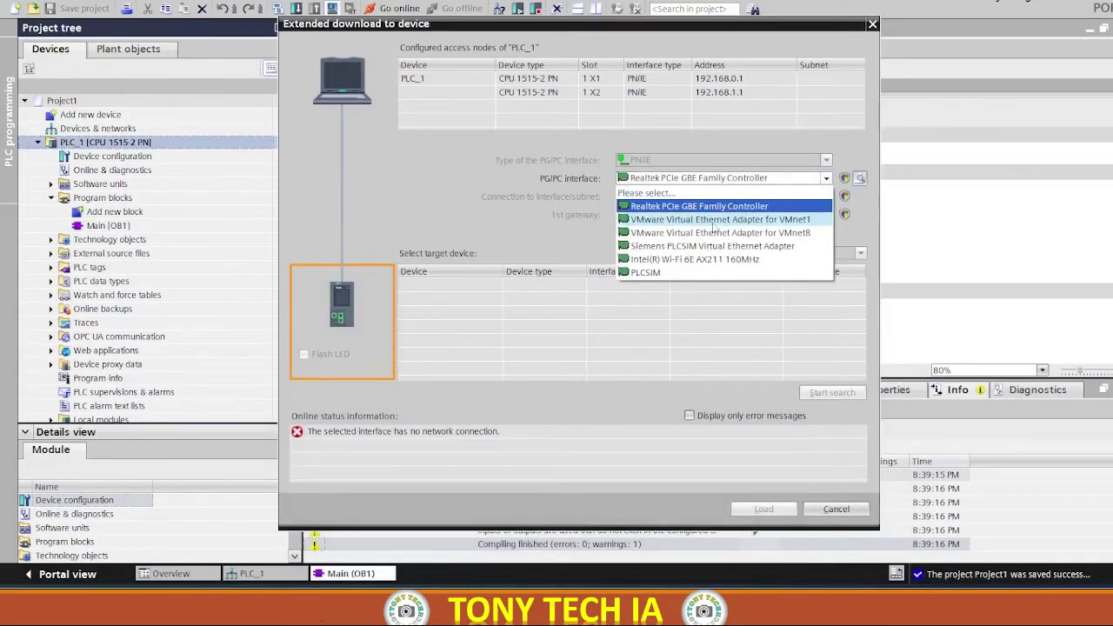
{"action": "left_click", "coordinate": [657, 273]}
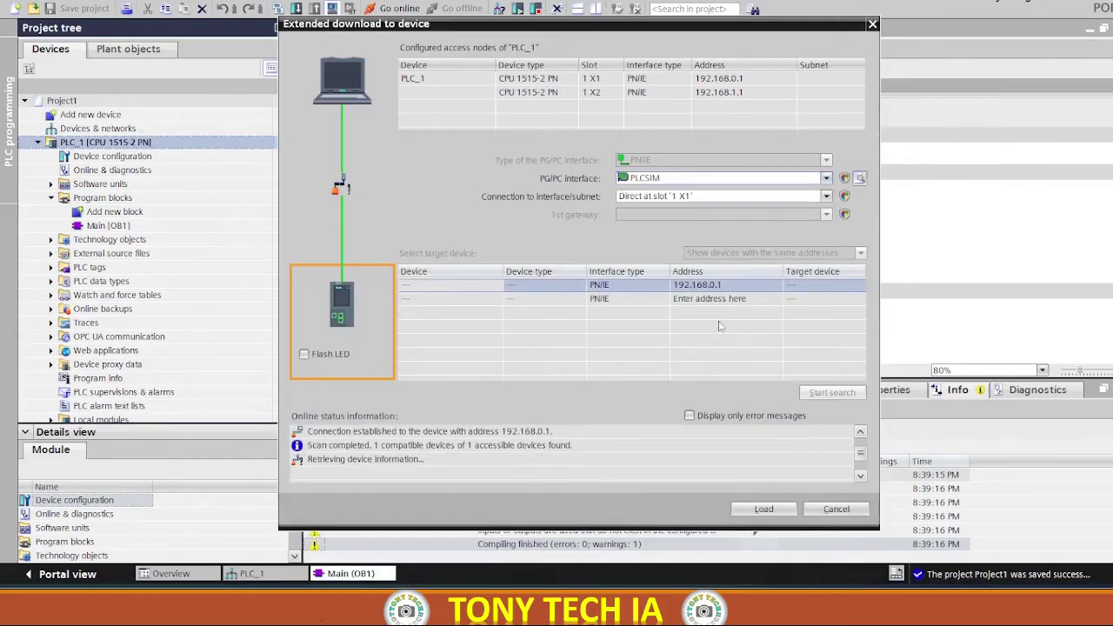
{"action": "left_click", "coordinate": [767, 511]}
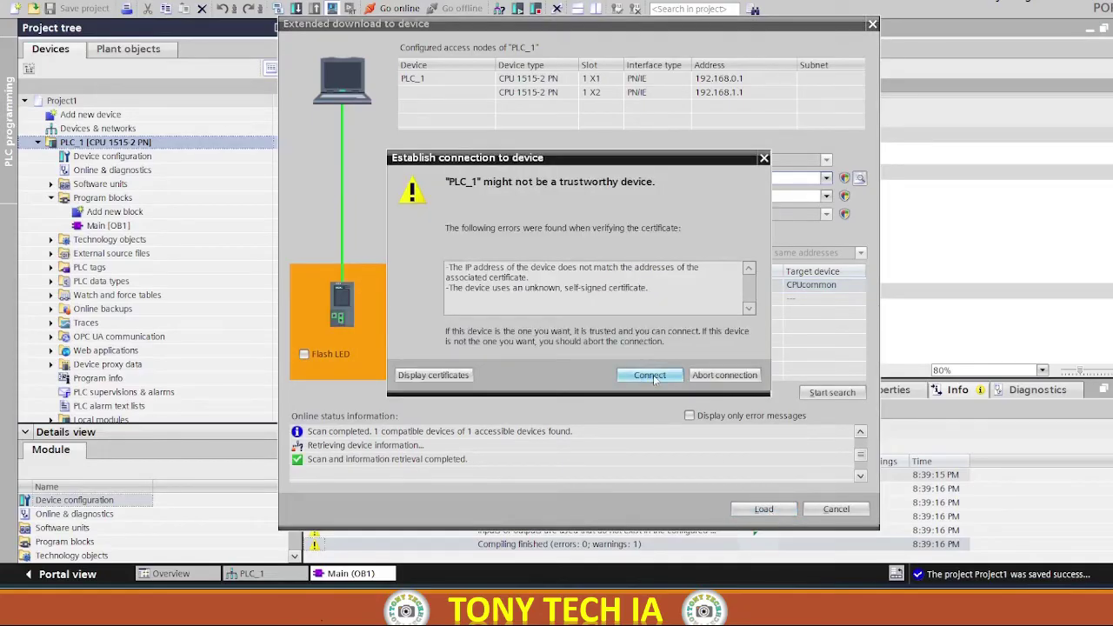
{"action": "left_click", "coordinate": [649, 374]}
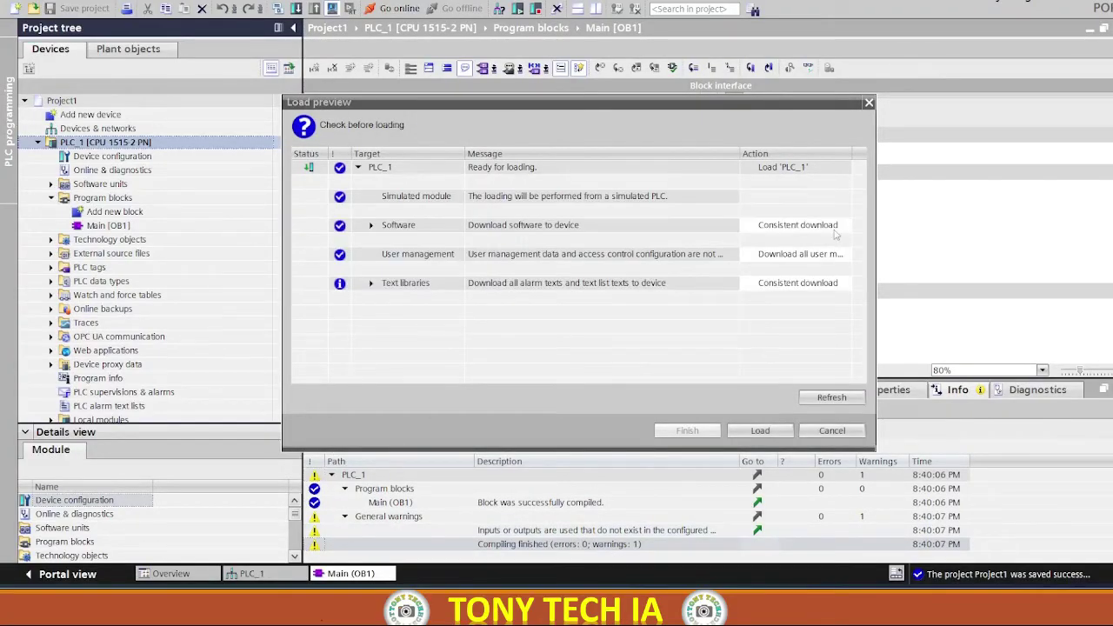
Download the program to PLC_1 with the post-load action set to Start module.
{"action": "left_click", "coordinate": [762, 432]}
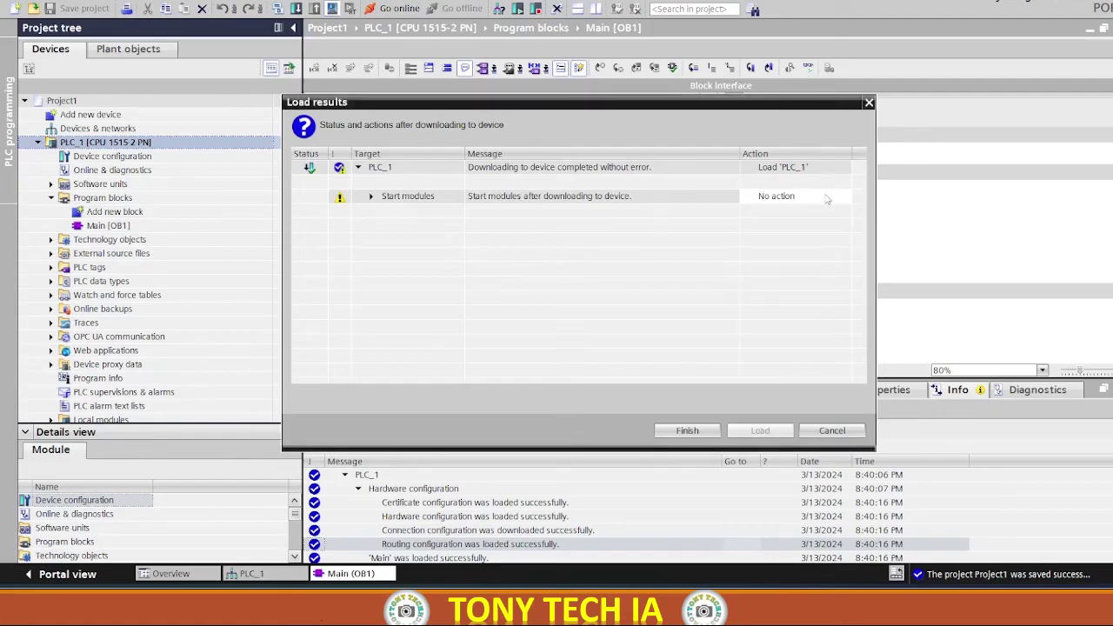
{"action": "left_click", "coordinate": [844, 197]}
{"action": "left_click", "coordinate": [845, 197]}
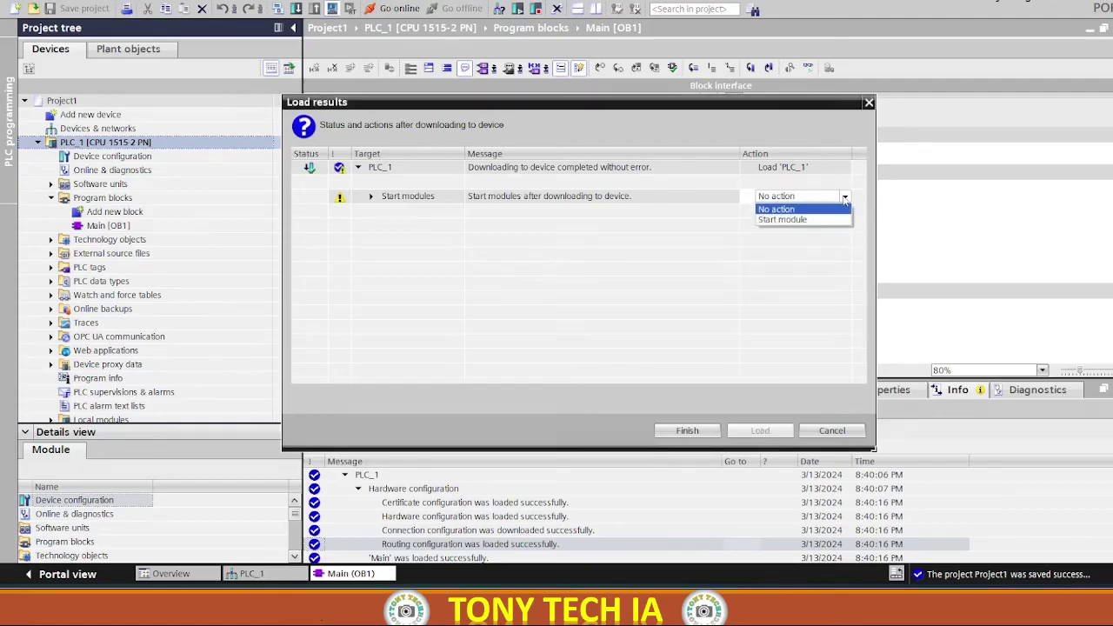
{"action": "left_click", "coordinate": [786, 220]}
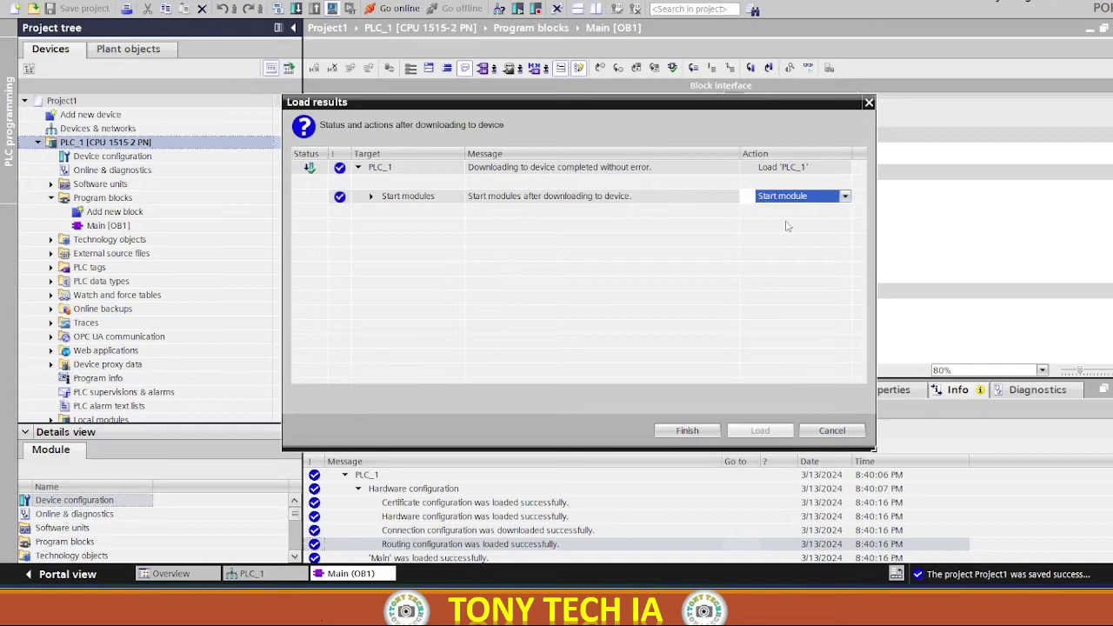
{"action": "left_click", "coordinate": [697, 432]}
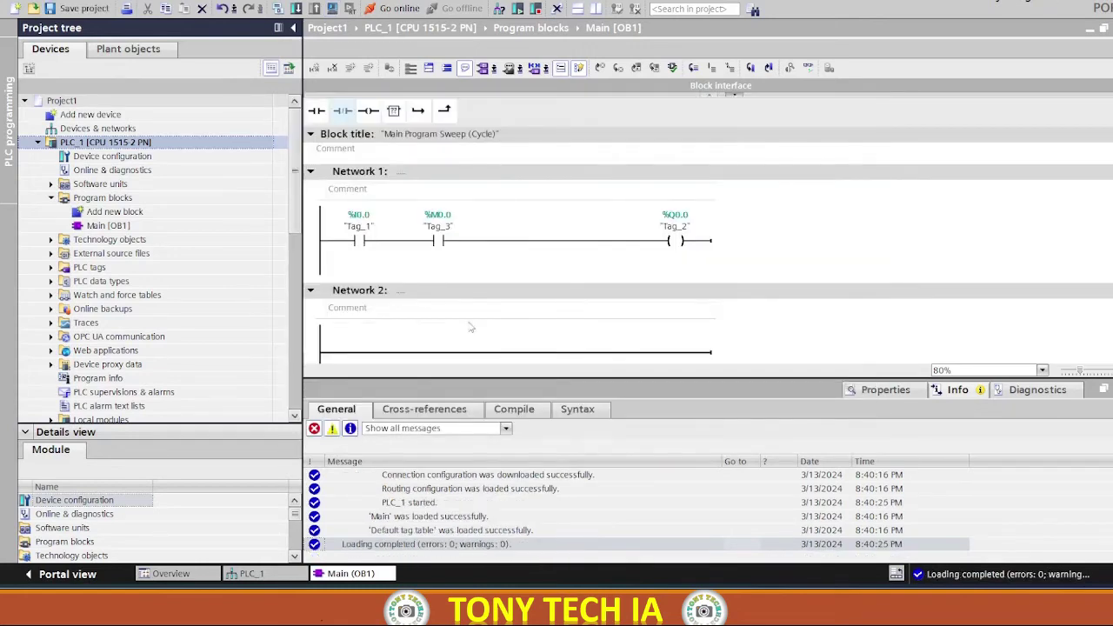
Go online with the simulated PLC_1 and switch to the PLCSIM window.
{"action": "left_click", "coordinate": [808, 67]}
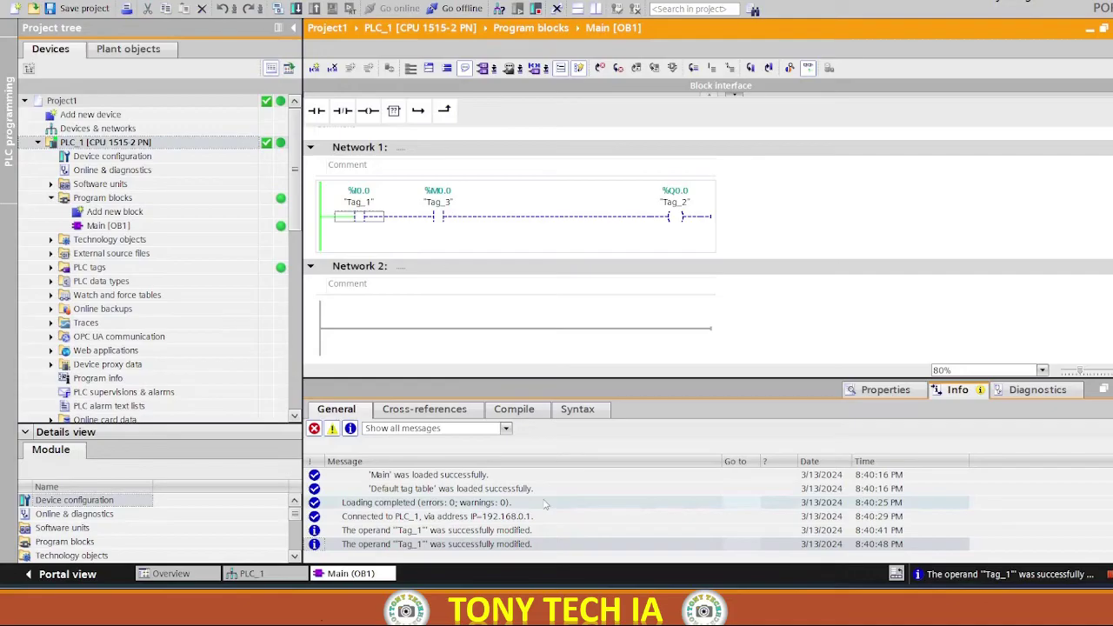
{"action": "left_click", "coordinate": [522, 608]}
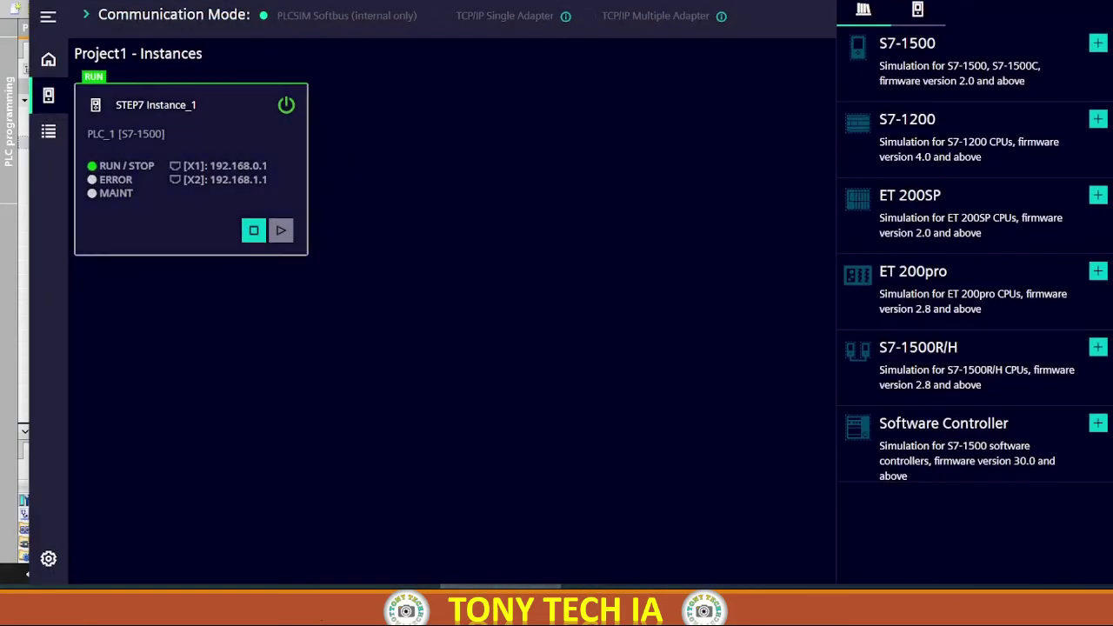
Open PLCSIM's Simulation view with SimView_1, then switch back to TIA Portal with Alt+Tab.
{"action": "left_click", "coordinate": [50, 131]}
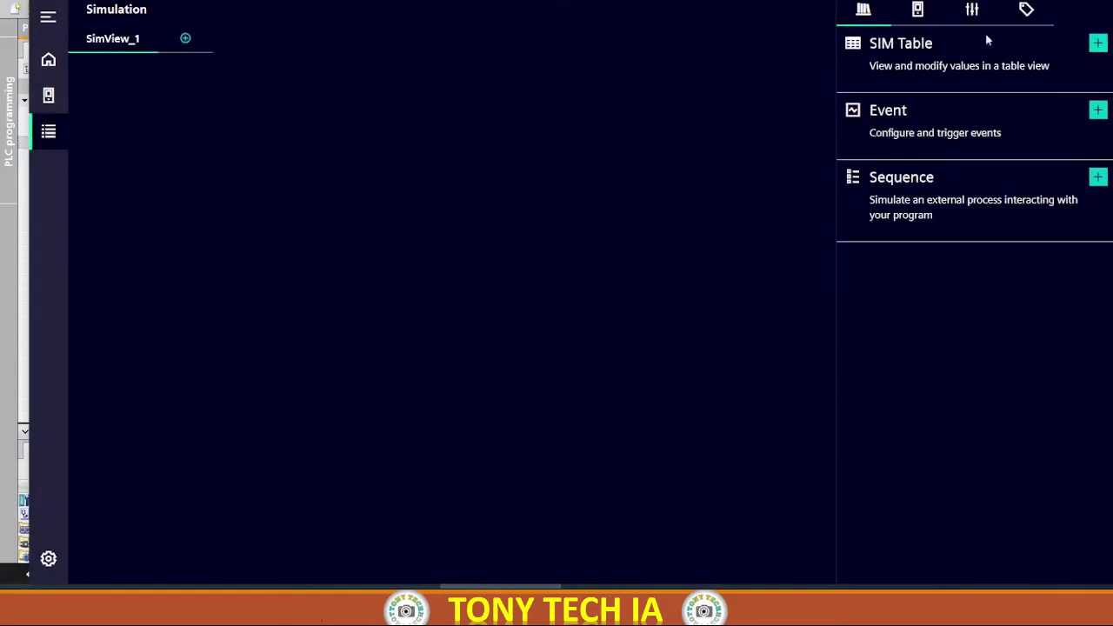
{"action": "key", "text": "alt+Tab"}
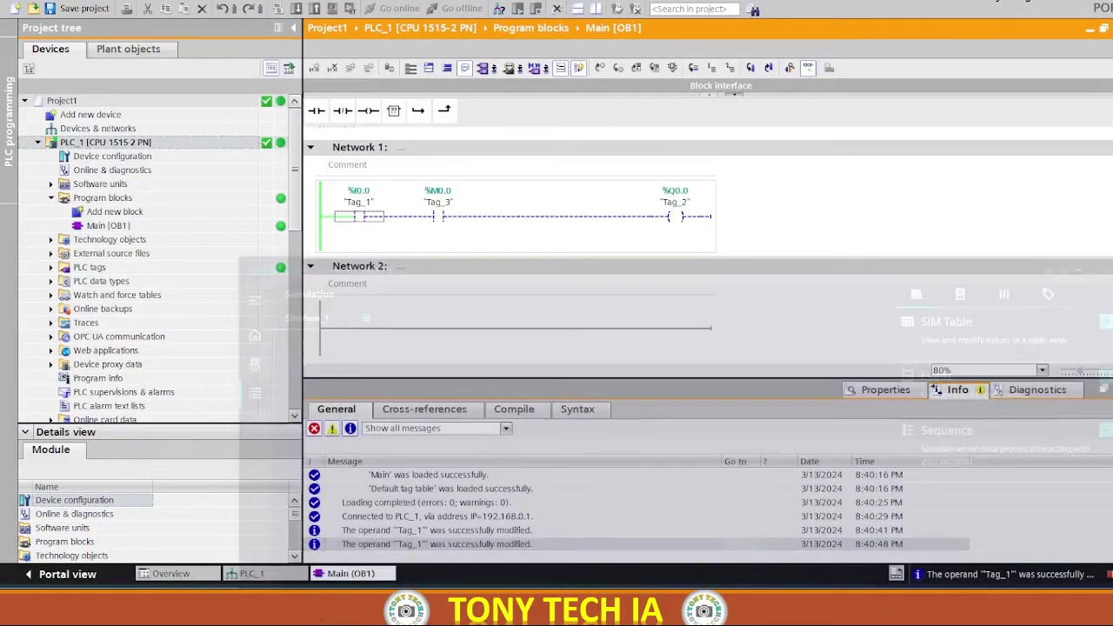
Review Tag_1, Tag_2 and Tag_3 in the full PLC tags table, then close it.
{"action": "left_click", "coordinate": [50, 267]}
{"action": "double_click", "coordinate": [98, 284]}
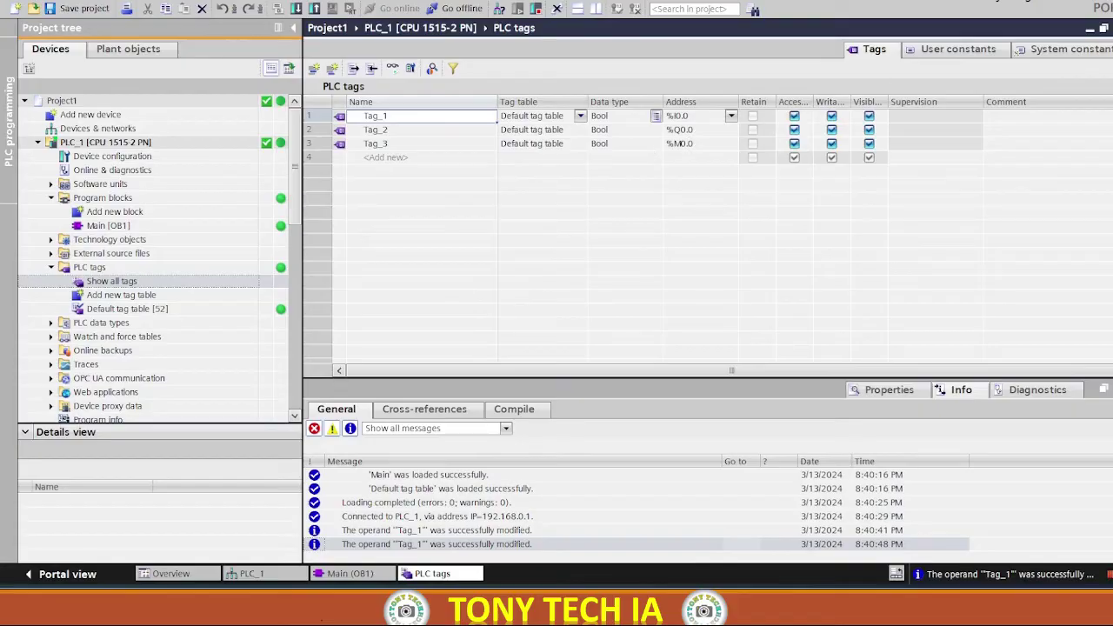
{"action": "key", "text": "ctrl+F4"}
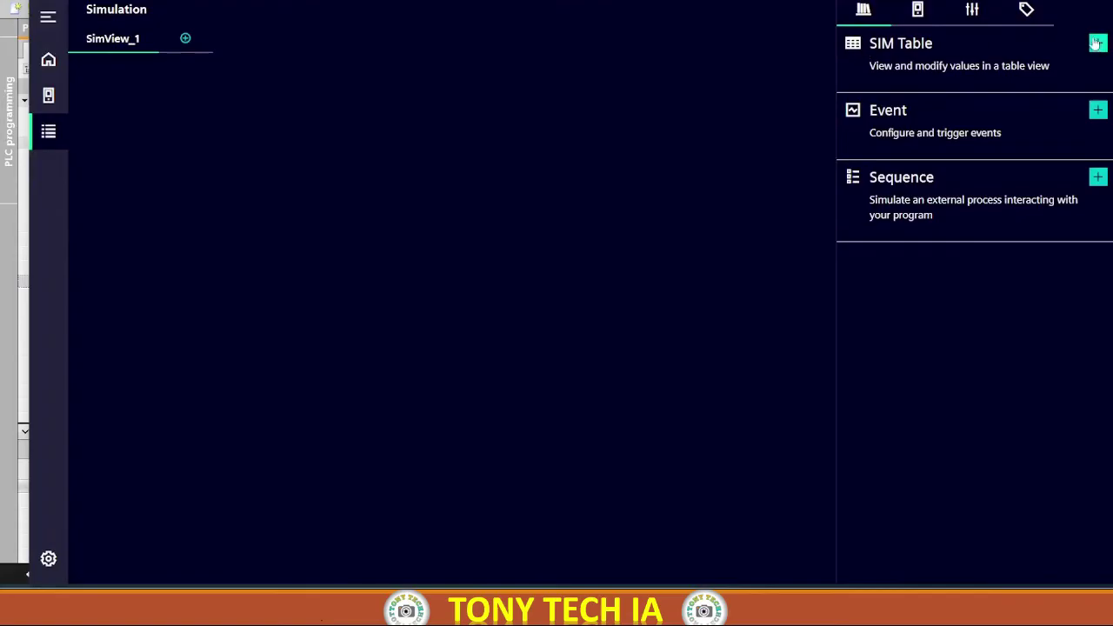
Add SimTable_1 and load the input, output and memory tags Tag_1, Tag_2 and Tag_3 into it.
{"action": "left_click", "coordinate": [1097, 44]}
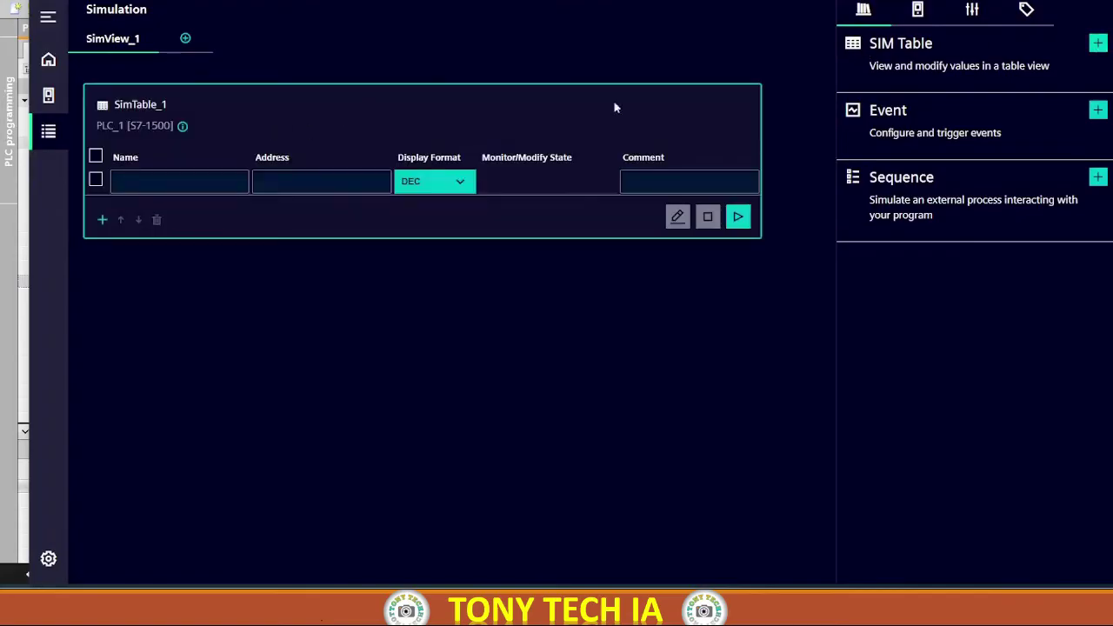
{"action": "left_click", "coordinate": [973, 11]}
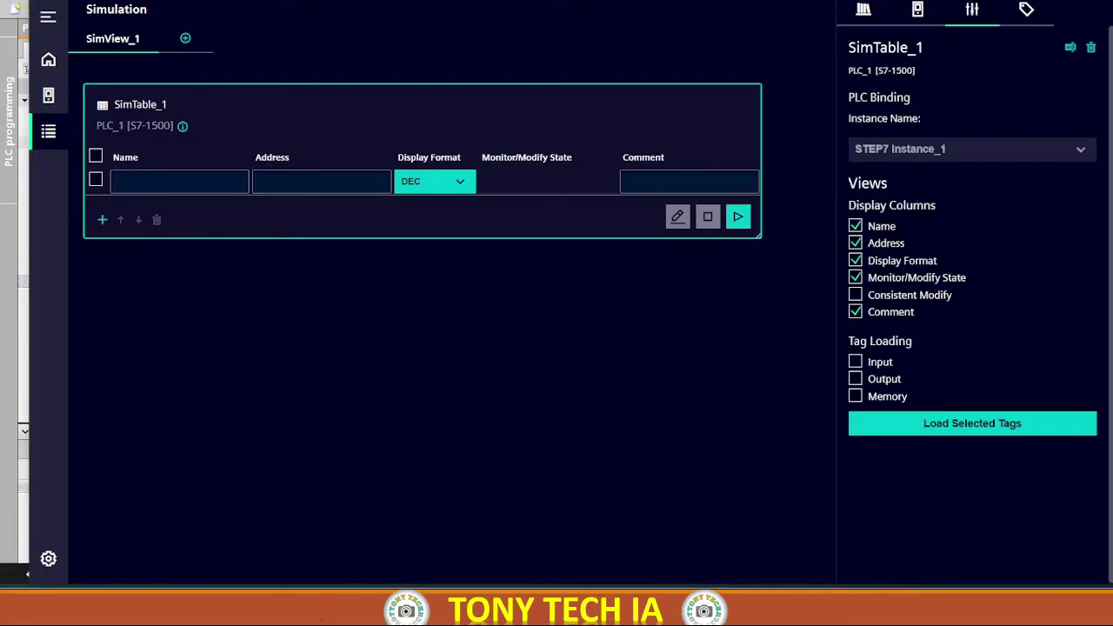
{"action": "left_click", "coordinate": [857, 397]}
{"action": "left_click", "coordinate": [955, 426]}
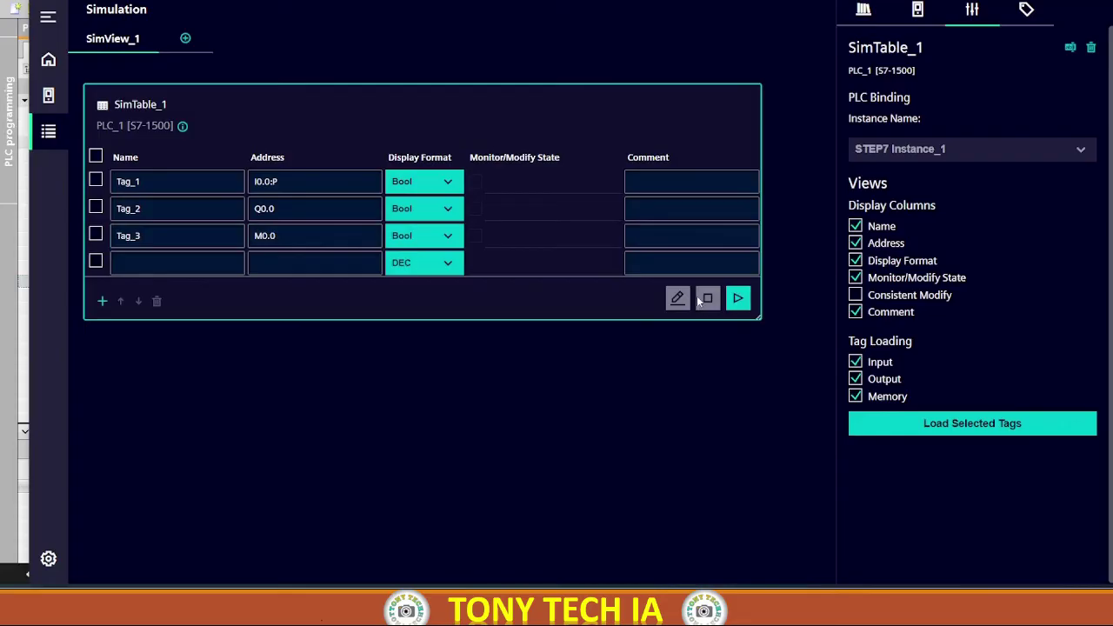
Start live monitoring in SimTable_1 so Tag_1, Tag_2 and Tag_3 read FALSE.
{"action": "left_click", "coordinate": [737, 299]}
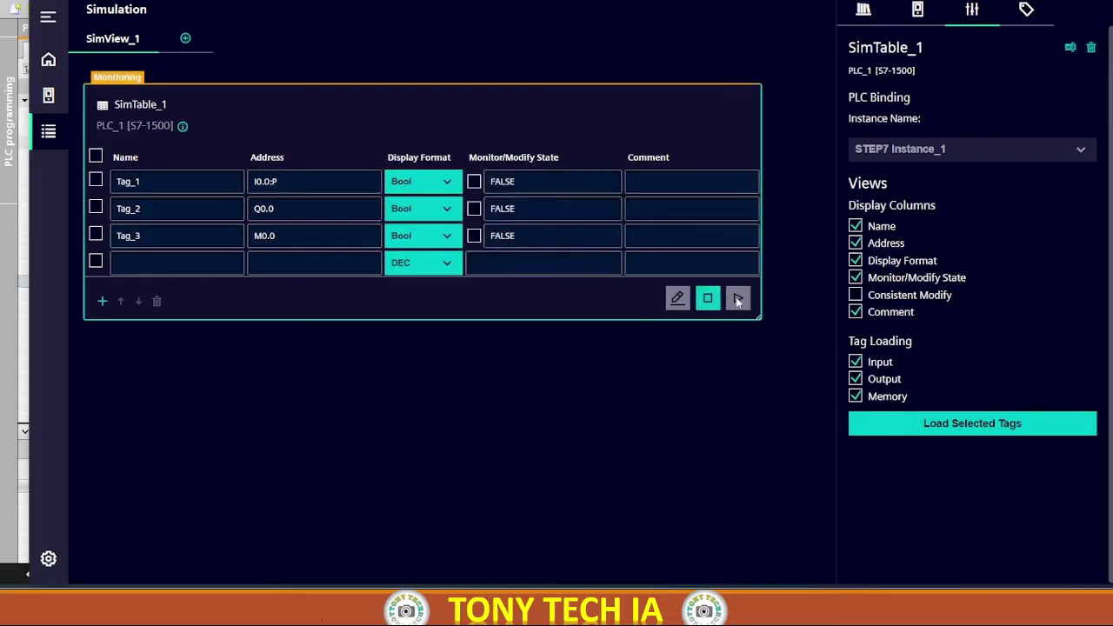